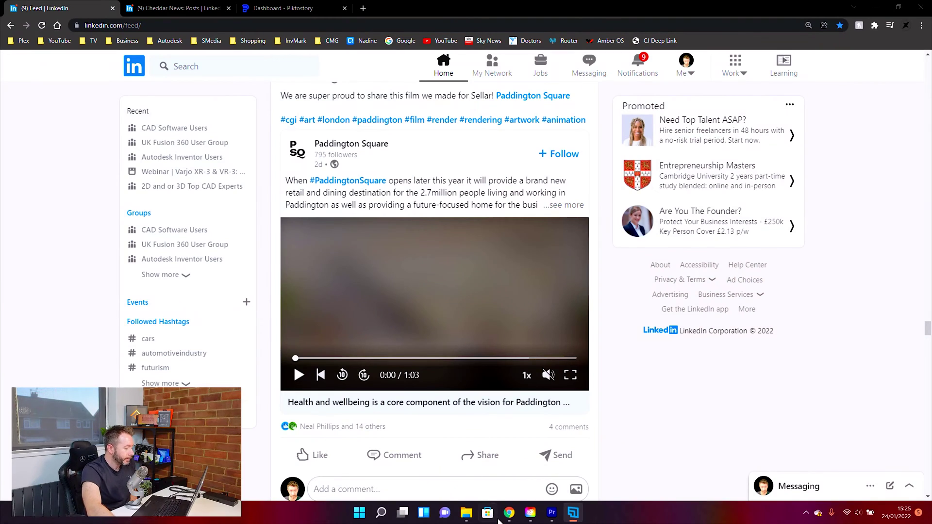
# Bring Chrome to the front to view the Paddington Square video post in the LinkedIn feed
pyautogui.click(505, 516)
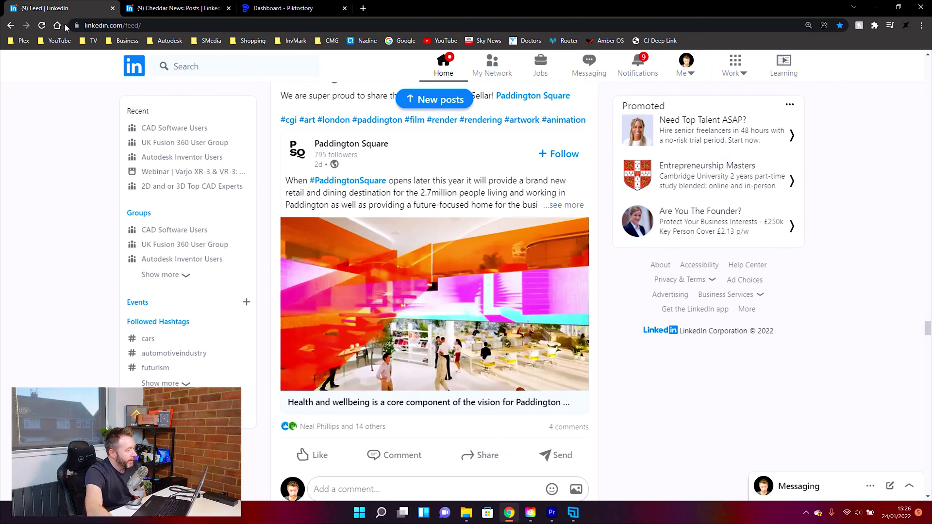
# Switch to the Cheddar News posts page, reset zoom to 100%, and play the toddler video
pyautogui.click(174, 8)
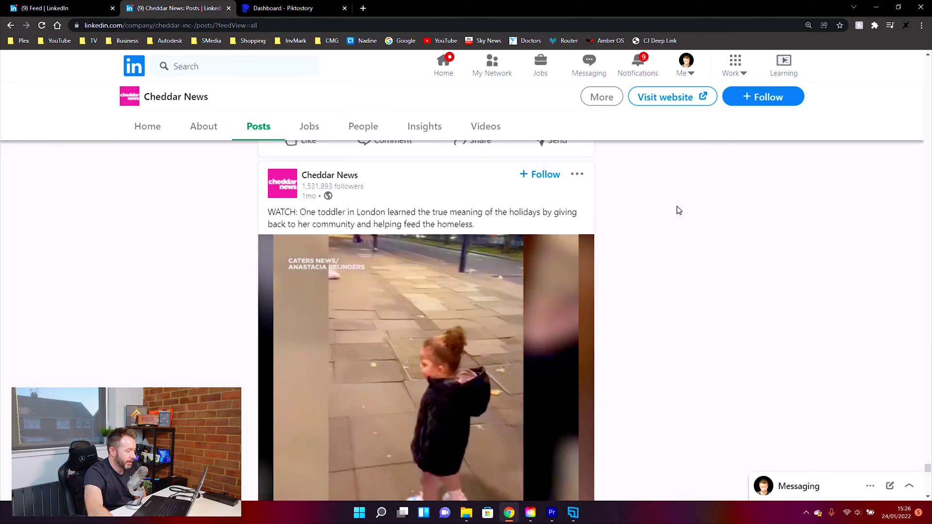
pyautogui.scroll(-1, 677, 213)
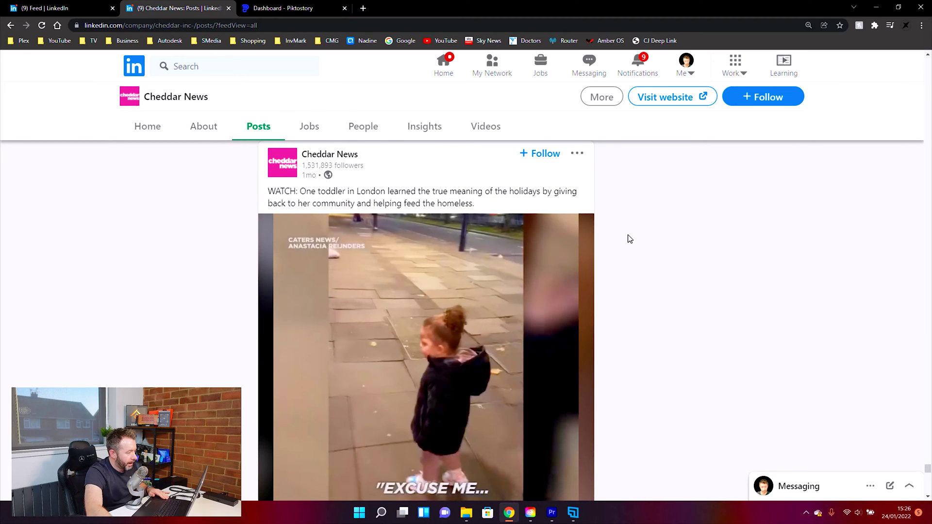
pyautogui.hotkey('ctrl', '0')
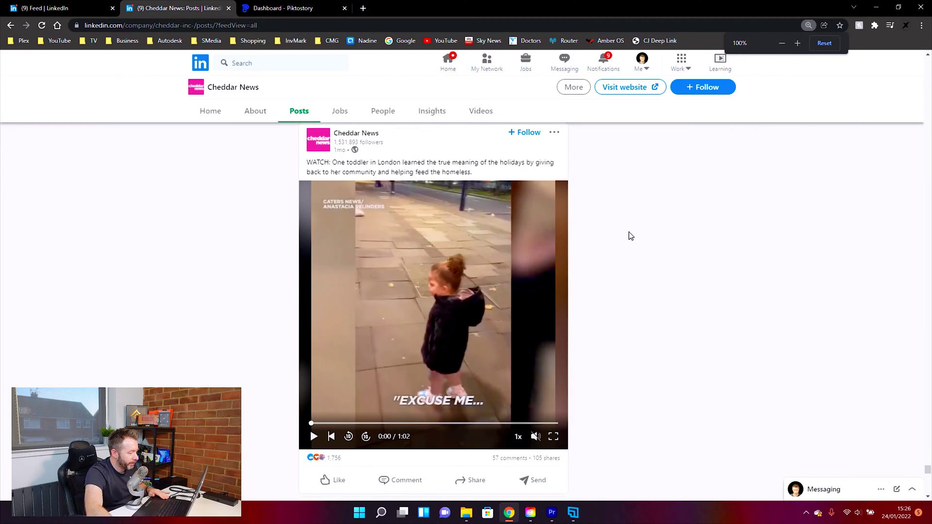
pyautogui.click(313, 441)
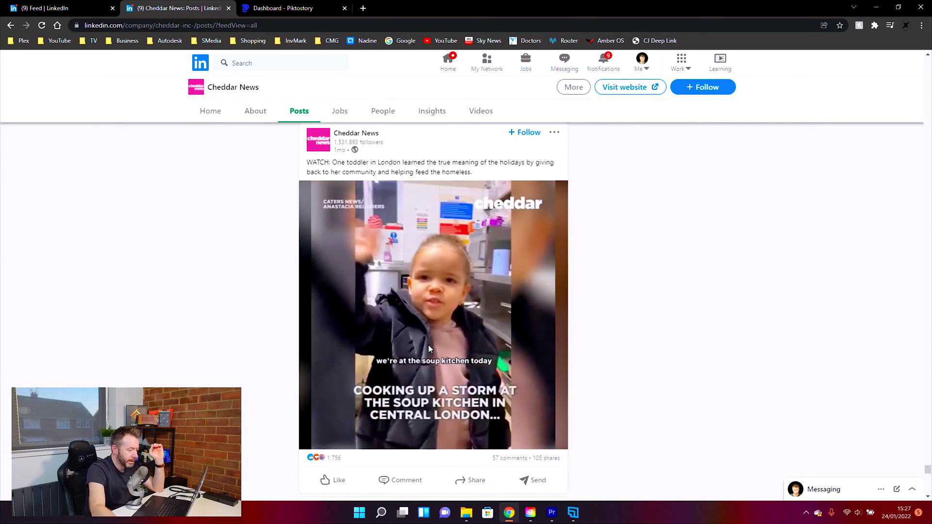
# Unmute and adjust the video volume, mute it again, then restart the video from the beginning
pyautogui.moveTo(530, 439)
pyautogui.click(537, 402)
pyautogui.click(537, 398)
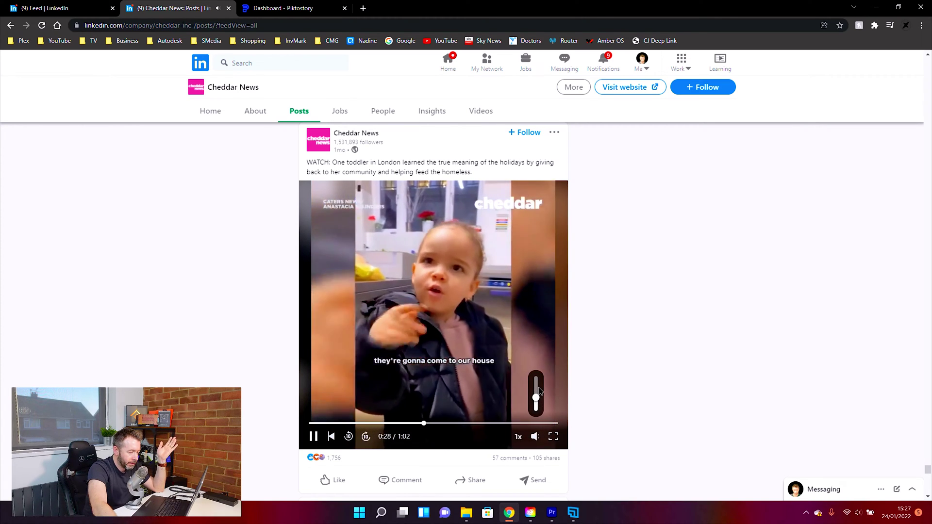
pyautogui.click(536, 390)
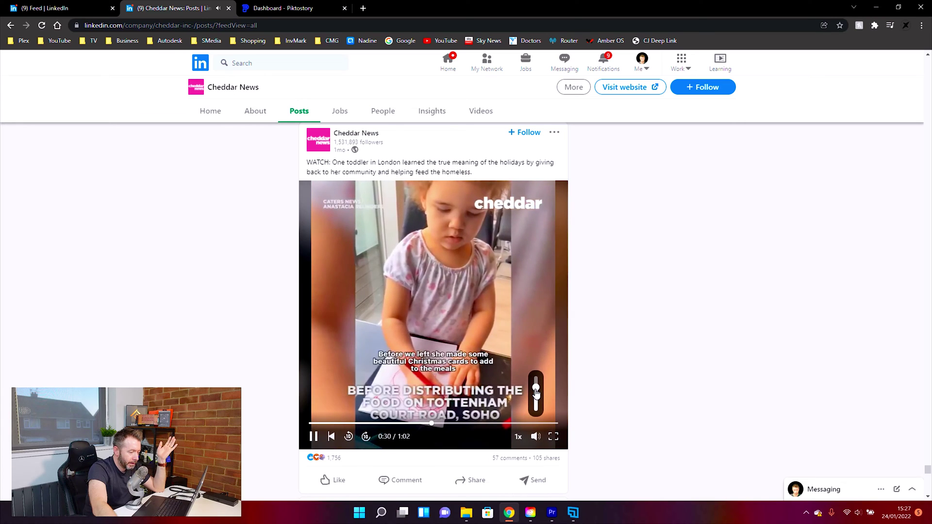
pyautogui.click(535, 391)
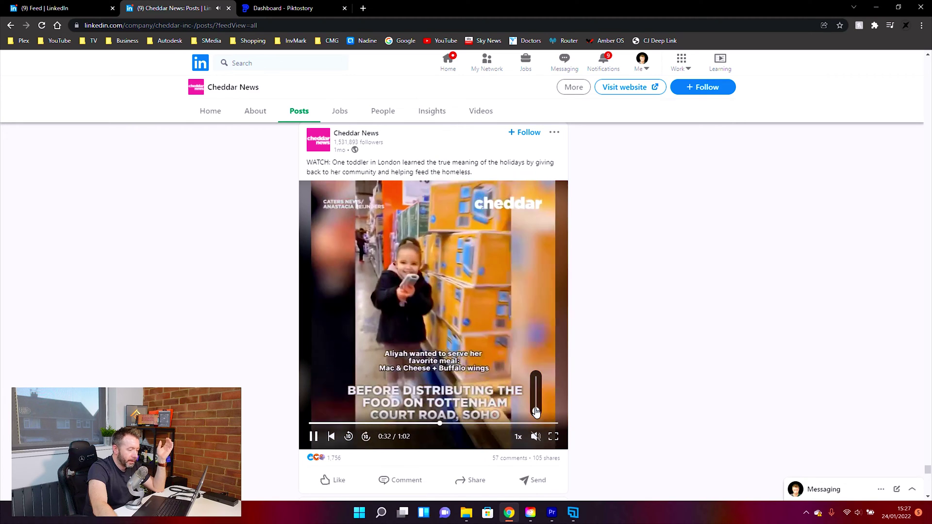
pyautogui.click(536, 411)
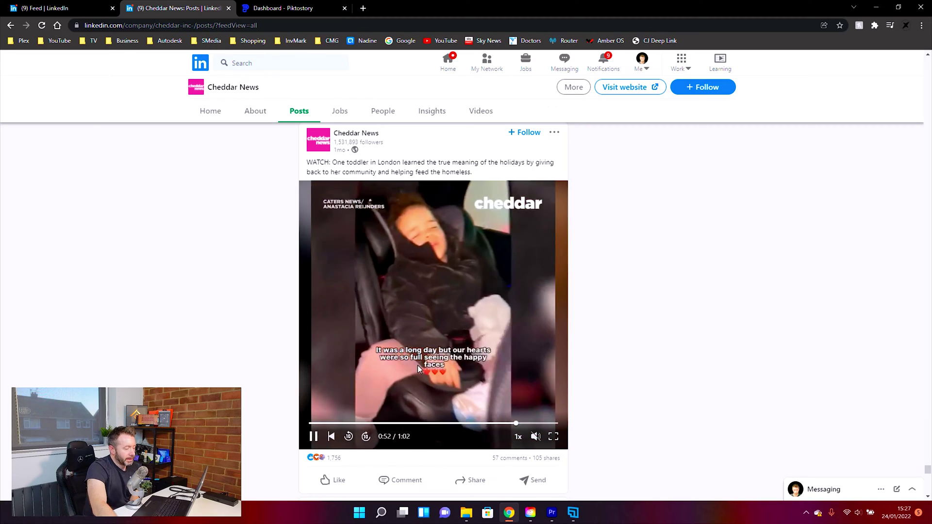
pyautogui.click(311, 423)
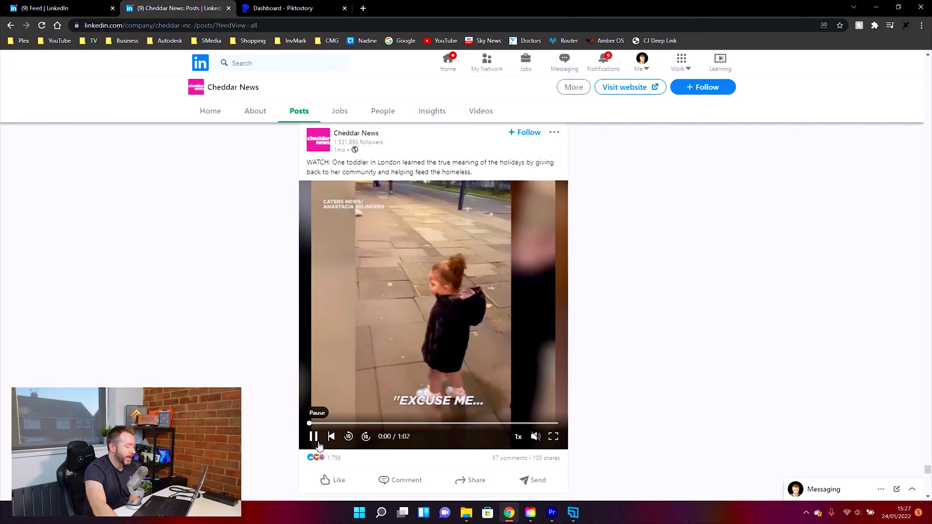
# Pause the LinkedIn video and remove the 00:48–00:52 transcript lines in Piktostory
pyautogui.click(314, 437)
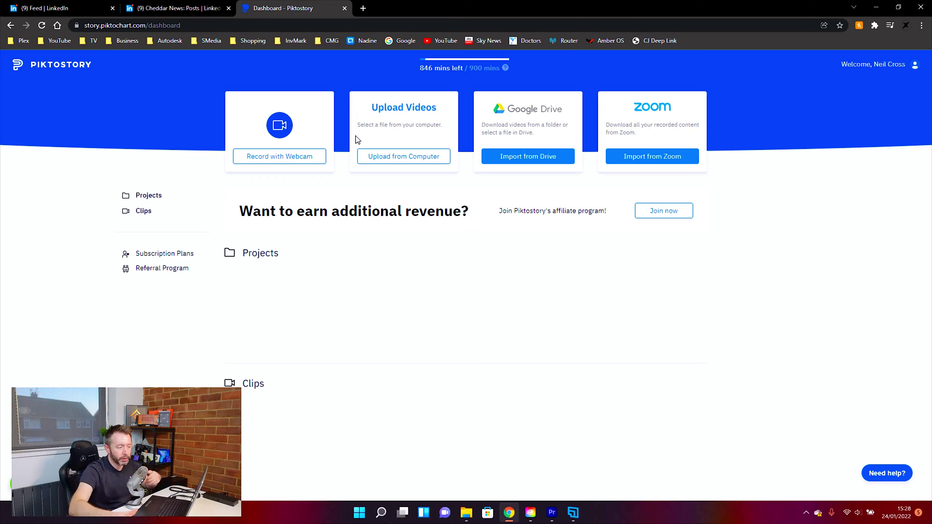
pyautogui.moveTo(552, 516)
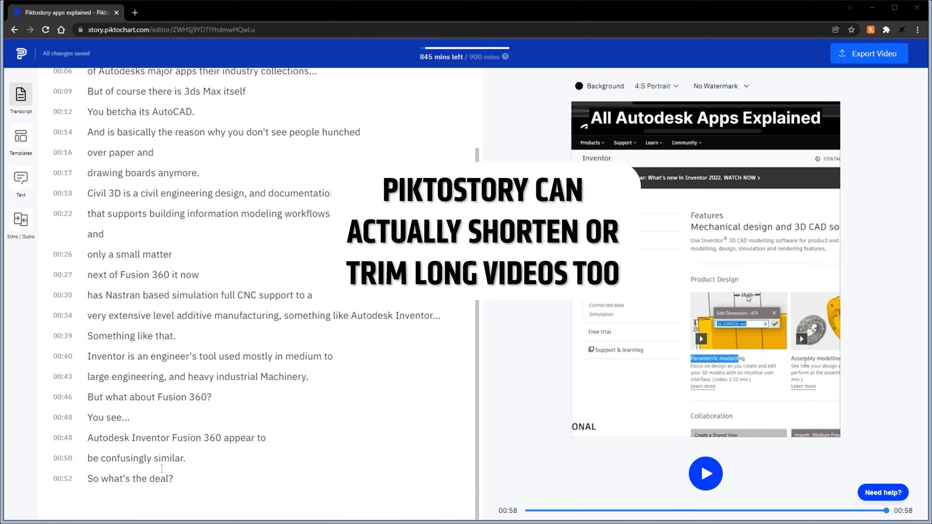
pyautogui.moveTo(162, 469); pyautogui.dragTo(79, 446)
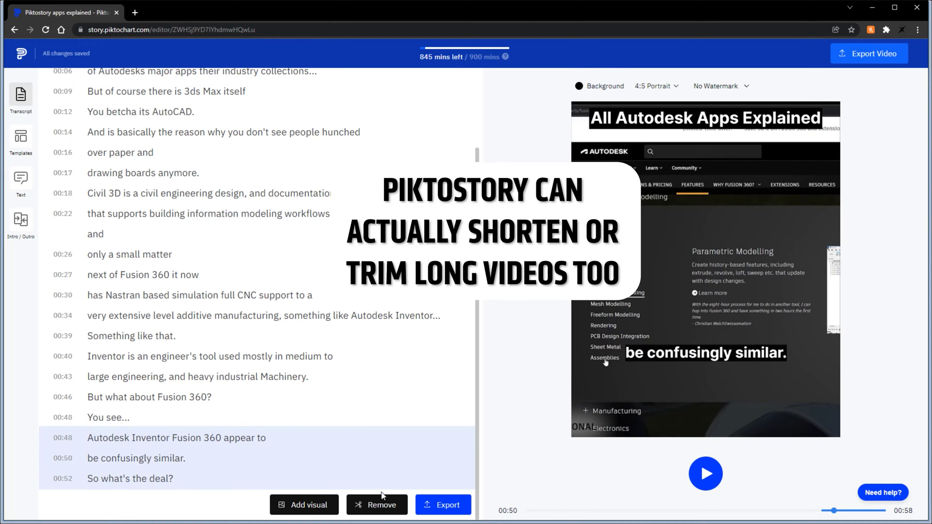
pyautogui.click(382, 505)
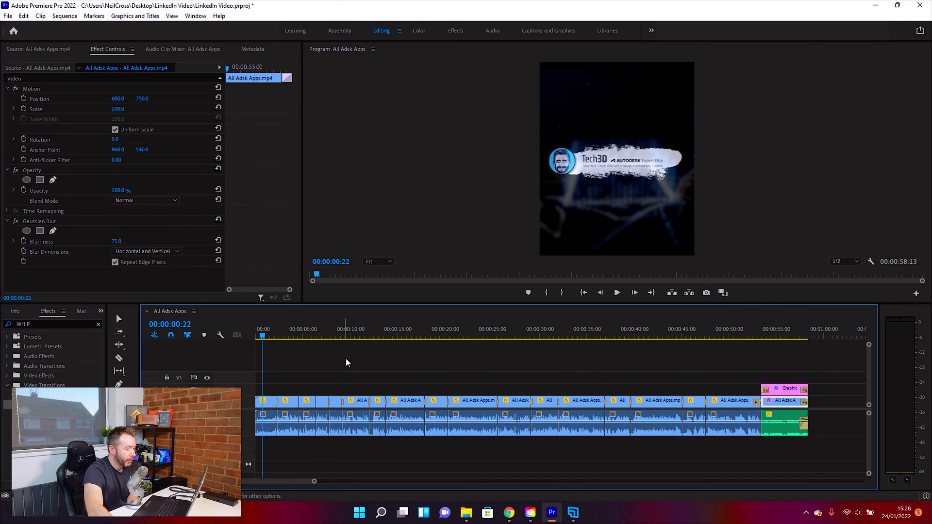
# Scrub the All Adsk Apps timeline from about 5 seconds through 00:00:47, settling at 00:00:44:20
pyautogui.click(323, 336)
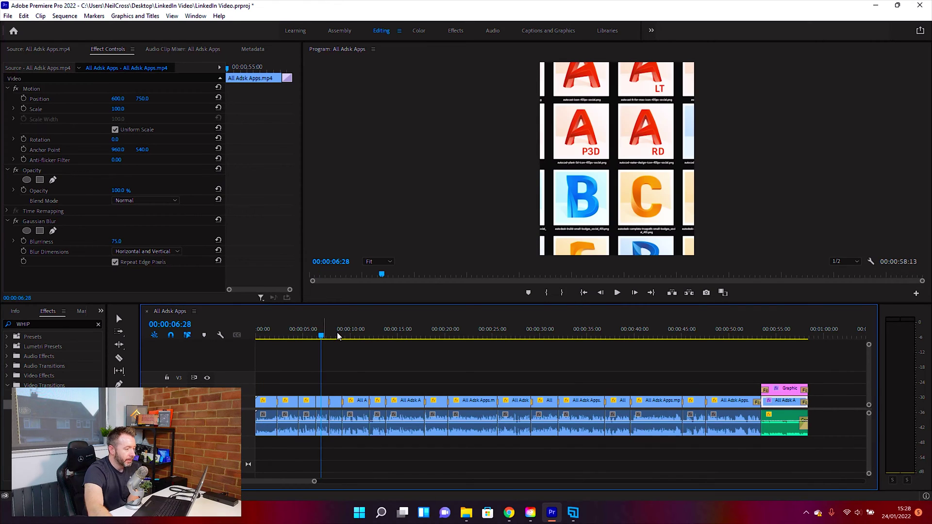
pyautogui.click(343, 336)
pyautogui.click(384, 336)
pyautogui.click(421, 336)
pyautogui.click(450, 336)
pyautogui.click(496, 336)
pyautogui.click(510, 336)
pyautogui.click(540, 335)
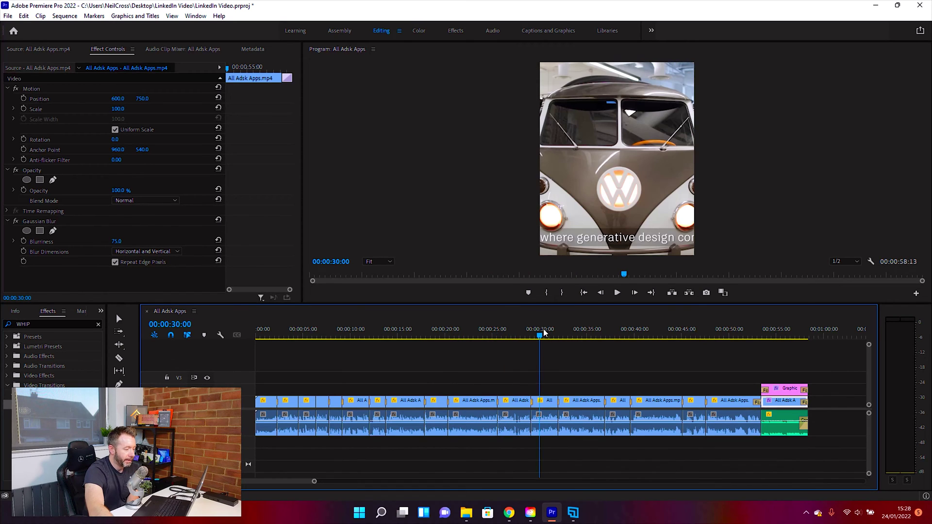
pyautogui.click(571, 335)
pyautogui.click(602, 335)
pyautogui.click(626, 335)
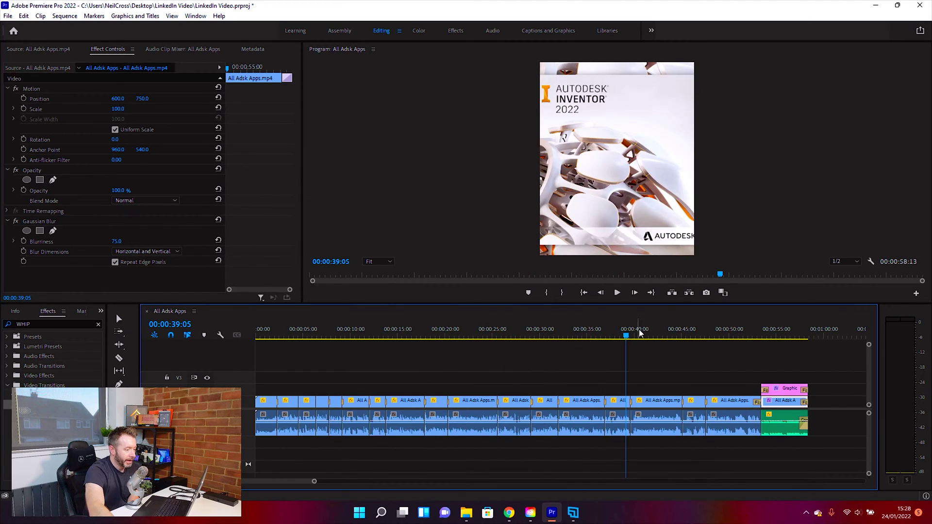
pyautogui.click(707, 336)
pyautogui.click(691, 336)
pyautogui.click(679, 336)
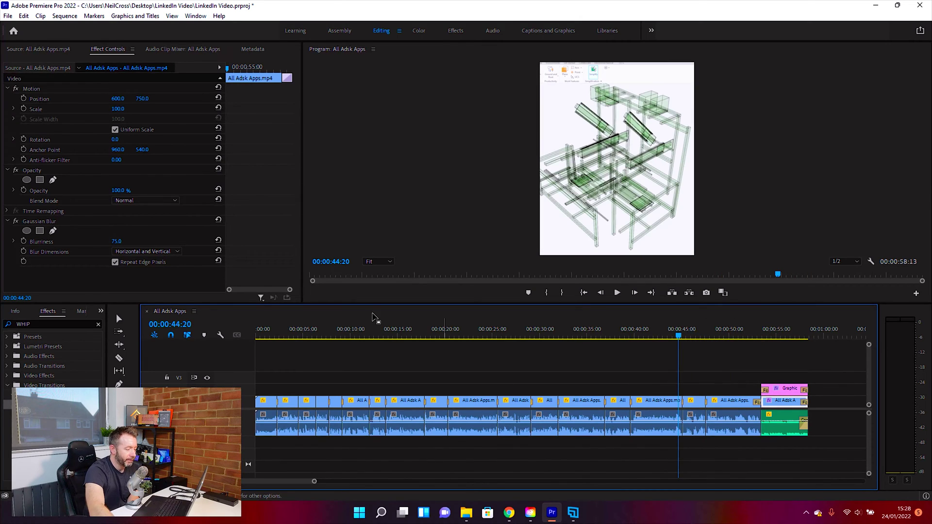
# Play the sequence from 00:00:44:20 through the closing full-version card, stopping near the end
pyautogui.click(617, 294)
pyautogui.click(617, 293)
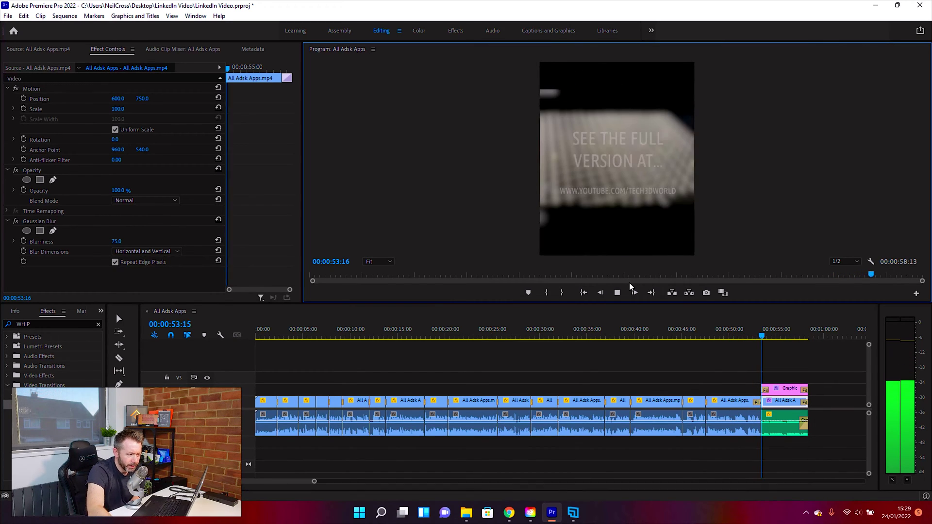
pyautogui.click(616, 294)
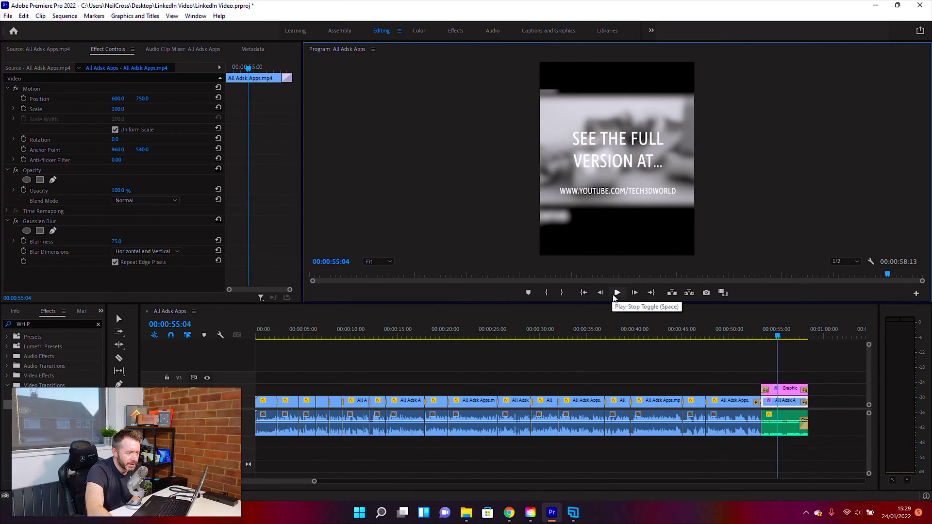
pyautogui.click(616, 293)
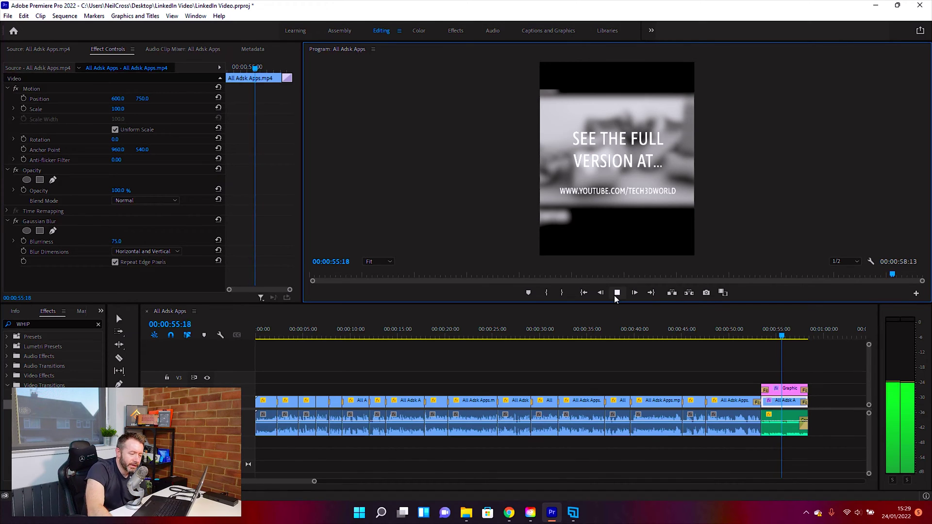
pyautogui.click(616, 295)
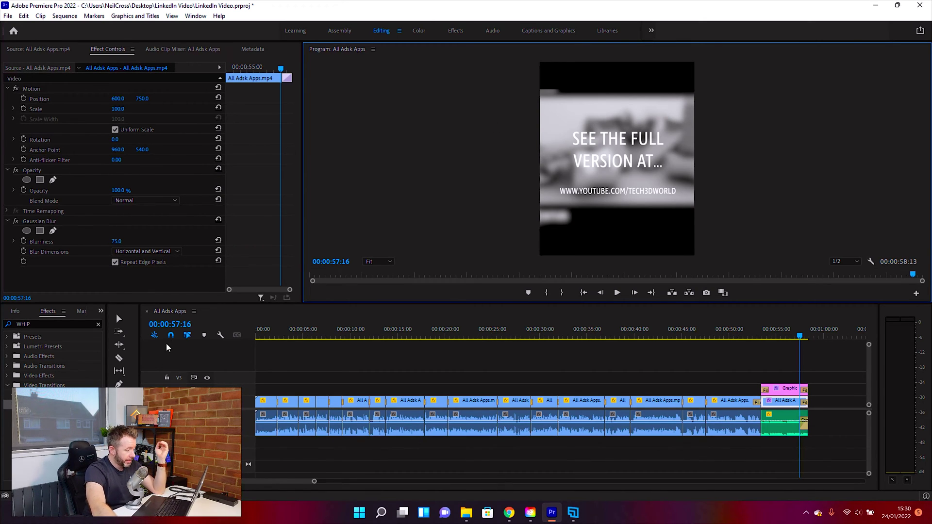
pyautogui.click(174, 314)
pyautogui.click(64, 16)
pyautogui.click(78, 24)
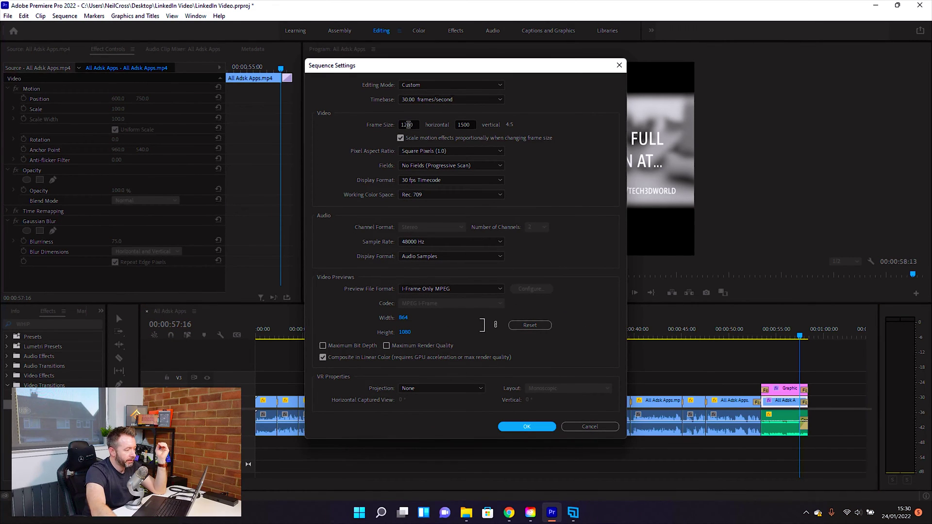
pyautogui.doubleClick(470, 123)
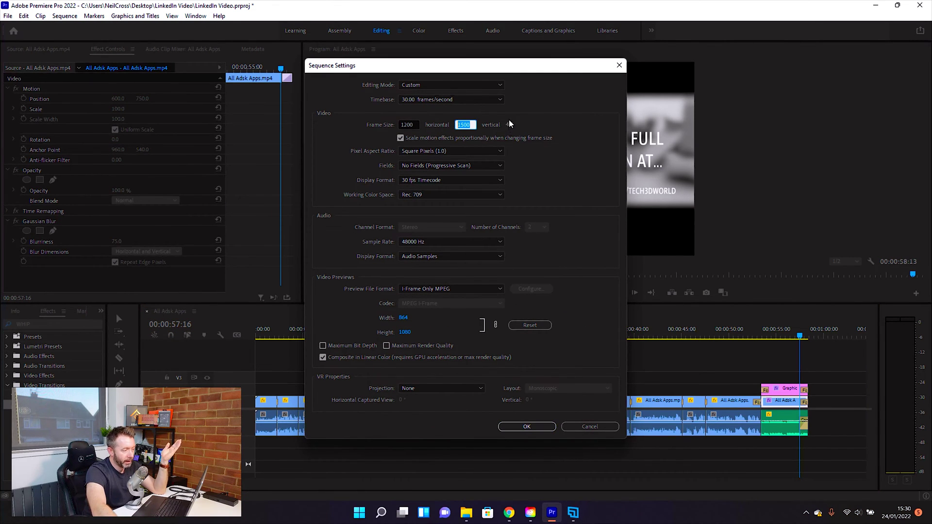
pyautogui.click(620, 65)
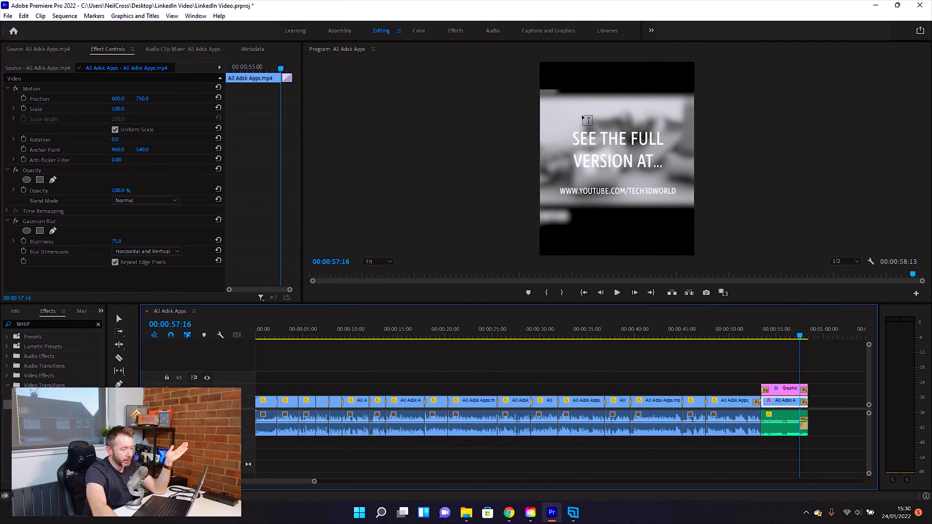
# Select the aerial road clip at 00:00:23:01 and nudge its Position X from -182 to -178 and Position Y
pyautogui.moveTo(339, 338); pyautogui.dragTo(348, 336)
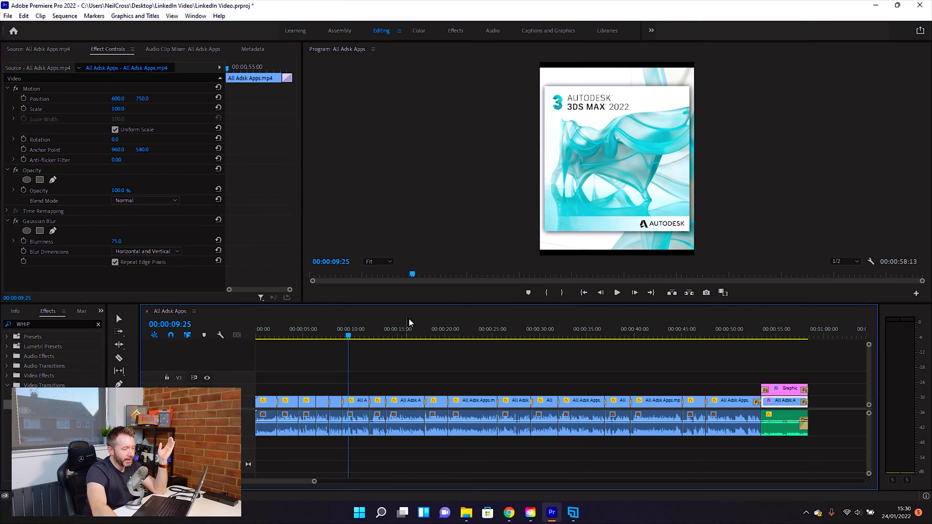
pyautogui.click(473, 334)
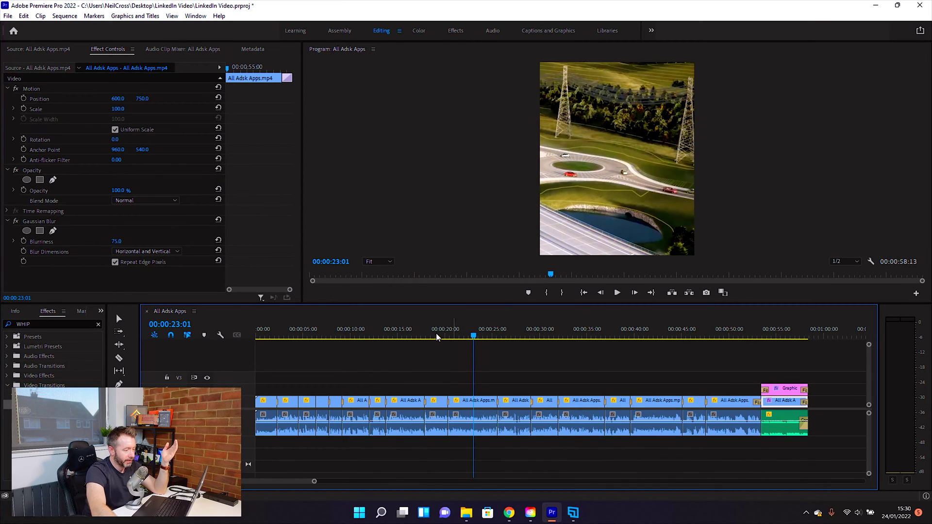
pyautogui.click(464, 406)
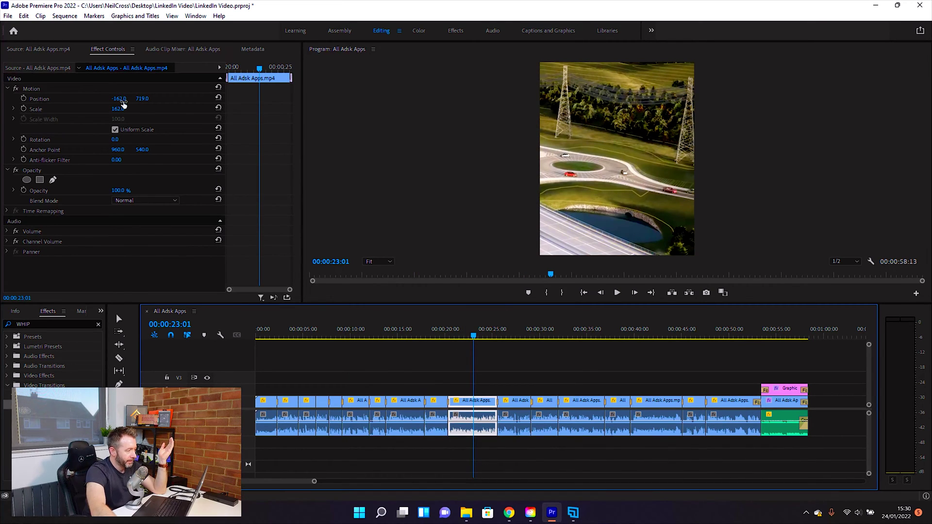
pyautogui.moveTo(119, 98); pyautogui.dragTo(116, 99)
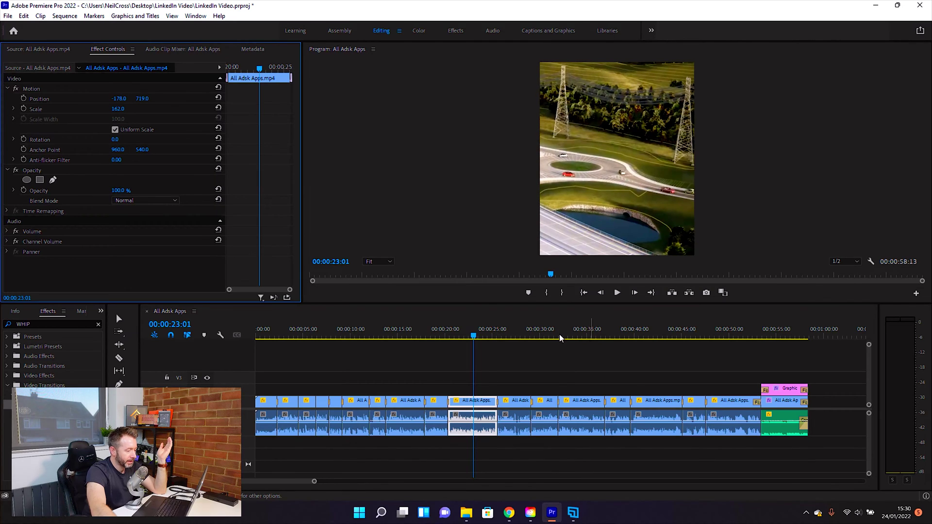
pyautogui.moveTo(558, 336); pyautogui.dragTo(571, 336)
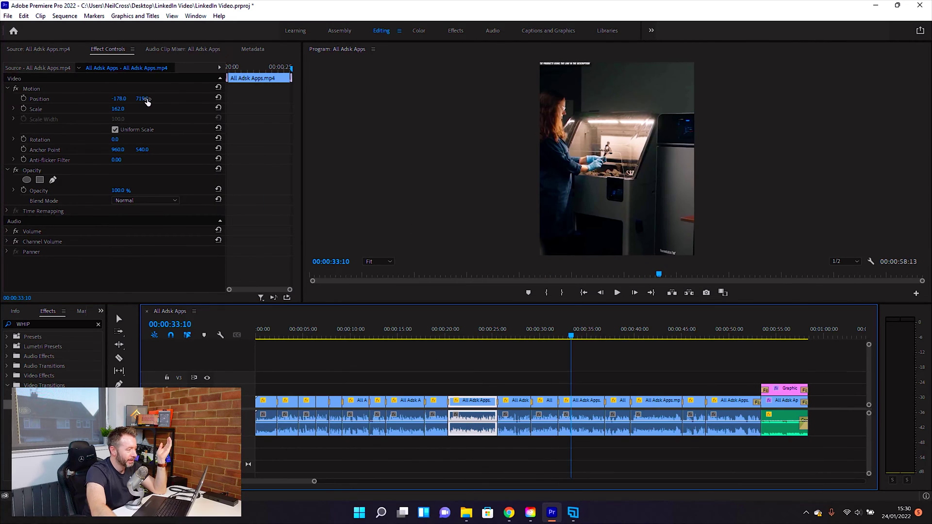
pyautogui.moveTo(142, 99); pyautogui.dragTo(146, 99)
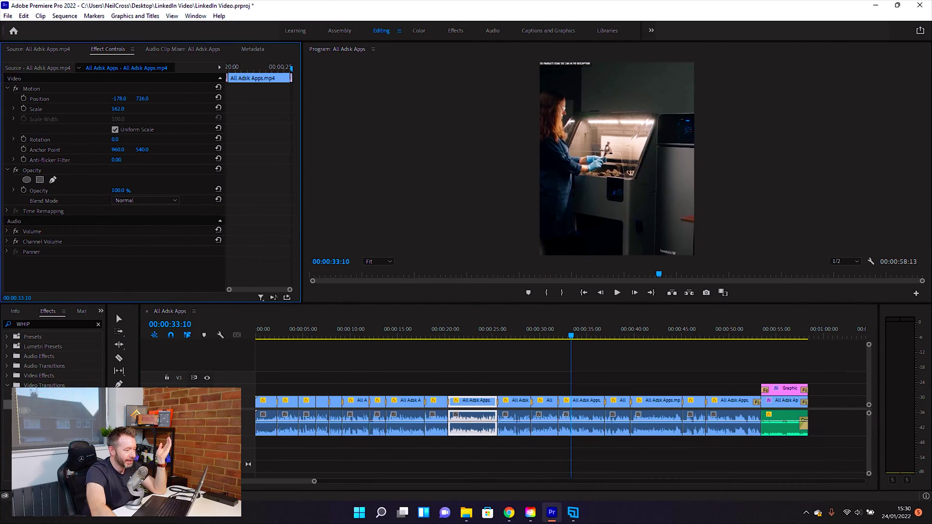
# Review the sequence at about 40, 49 and 14 seconds, ending on the AutoCAD 2022 frame
pyautogui.click(643, 336)
pyautogui.click(724, 336)
pyautogui.click(714, 336)
pyautogui.click(393, 336)
pyautogui.moveTo(367, 315)
pyautogui.mouseDown()
pyautogui.moveTo(322, 318)
pyautogui.moveTo(397, 310)
pyautogui.moveTo(382, 311)
pyautogui.mouseUp()
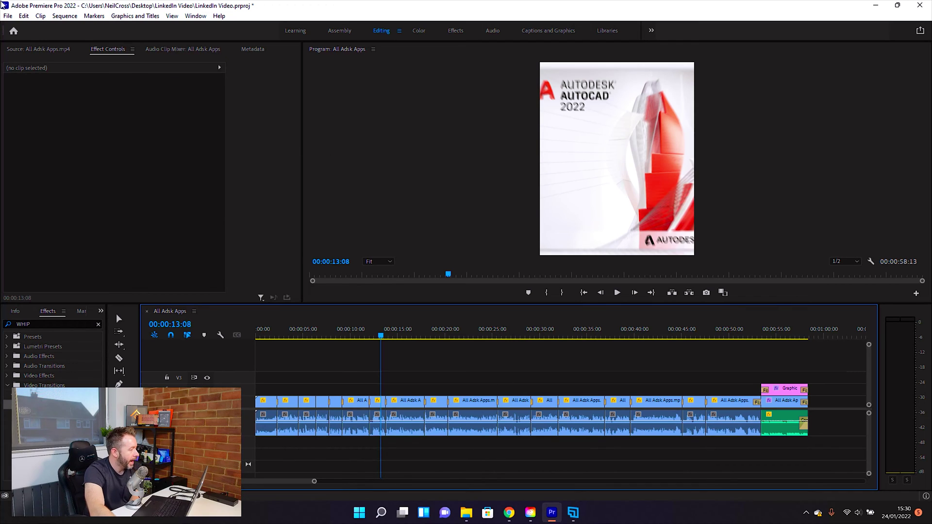
# Set the media export output name to 'Piktostory apps explained' on the Desktop
pyautogui.click(8, 16)
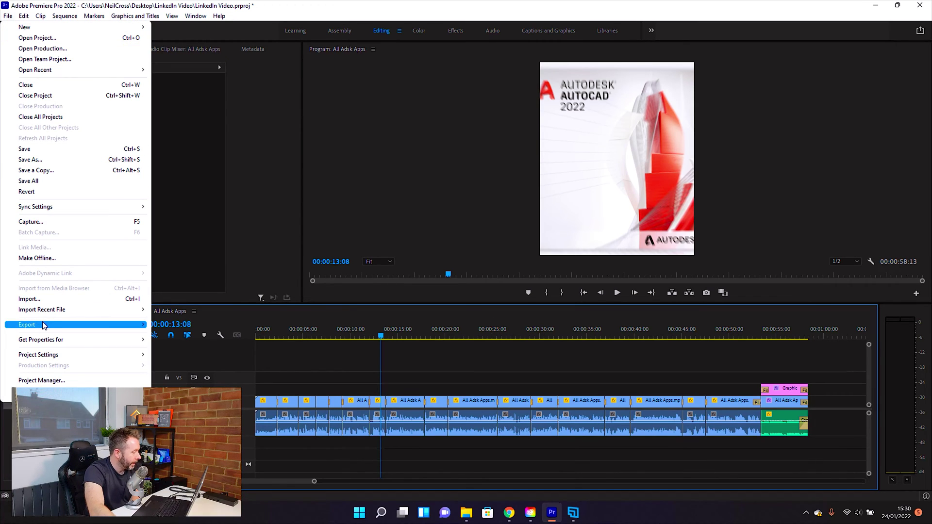
pyautogui.moveTo(53, 325)
pyautogui.click(175, 324)
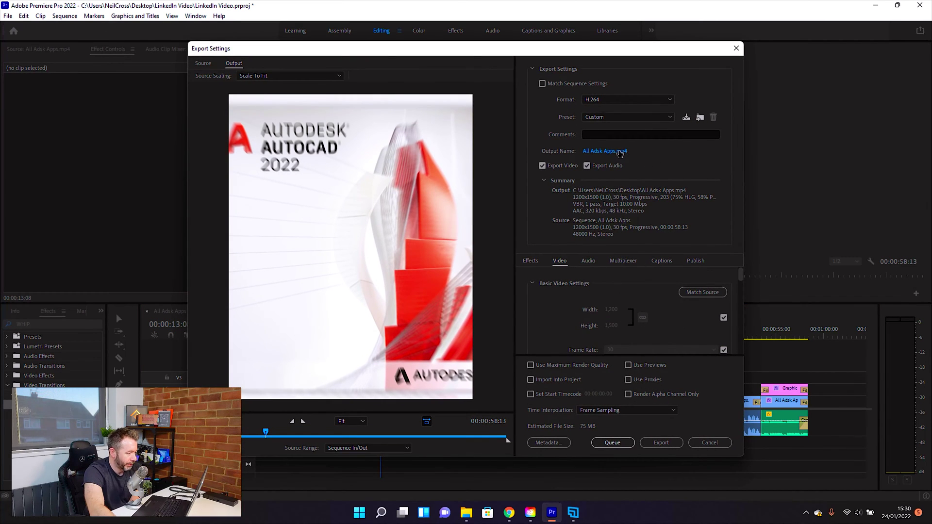
pyautogui.click(618, 155)
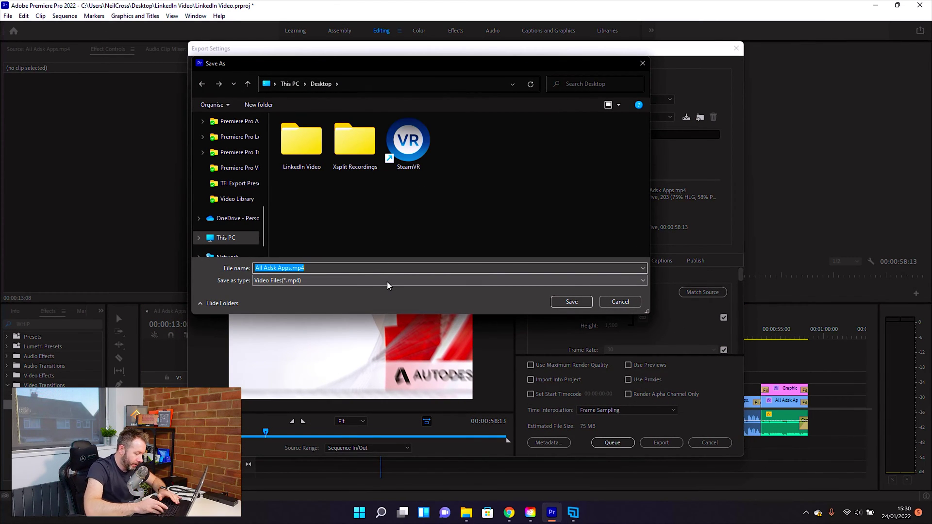
pyautogui.write('Piktostor')
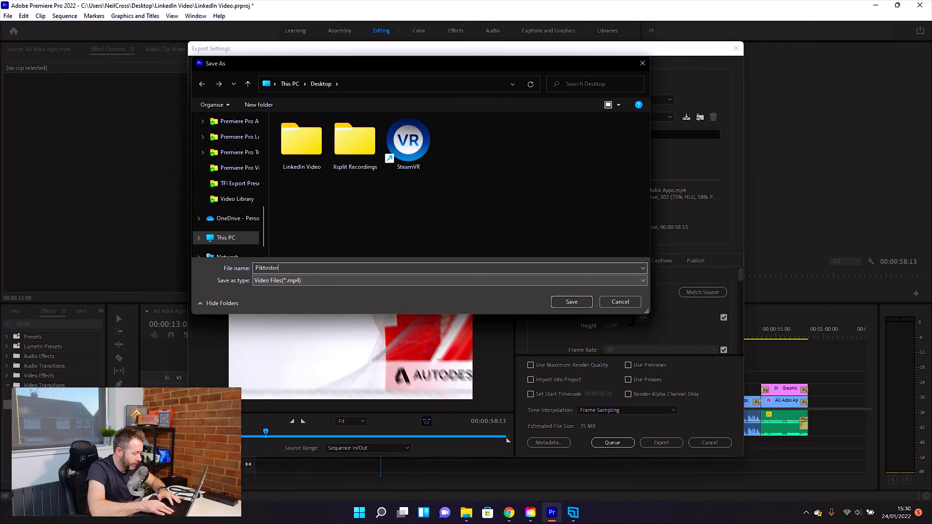
pyautogui.write('y apps explained')
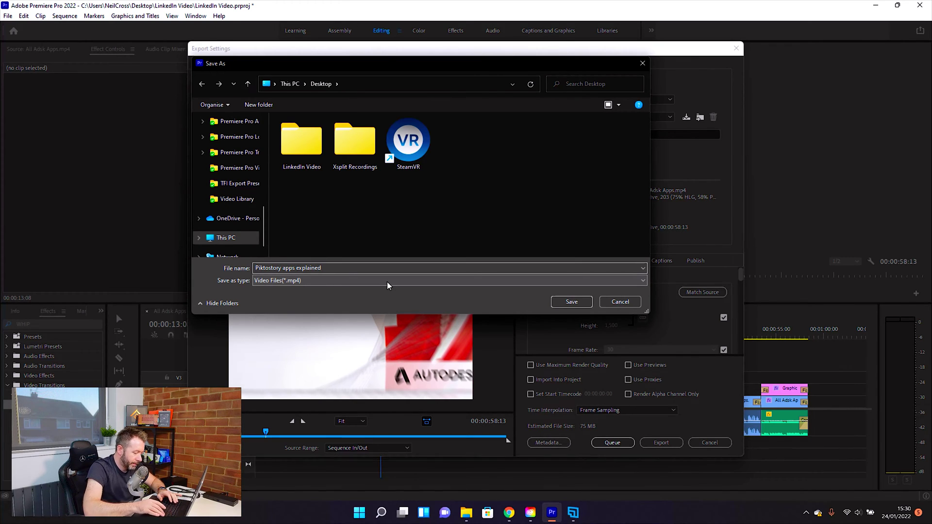
pyautogui.press('Return')
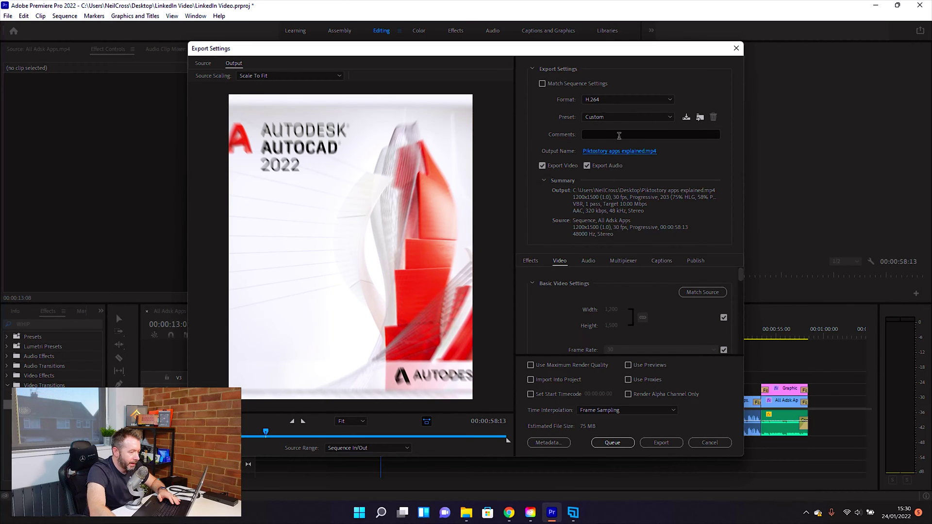
# Export the sequence with the Match Source - High bitrate preset
pyautogui.click(615, 117)
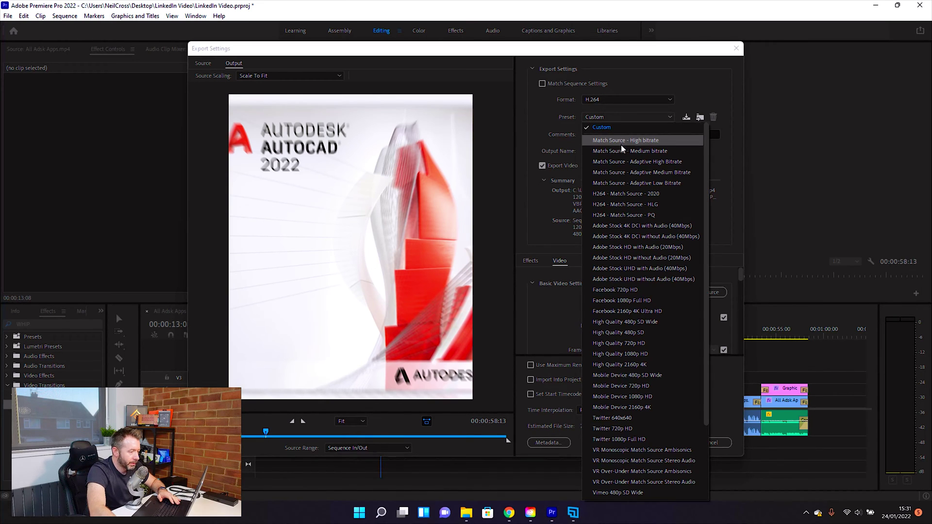
pyautogui.click(622, 144)
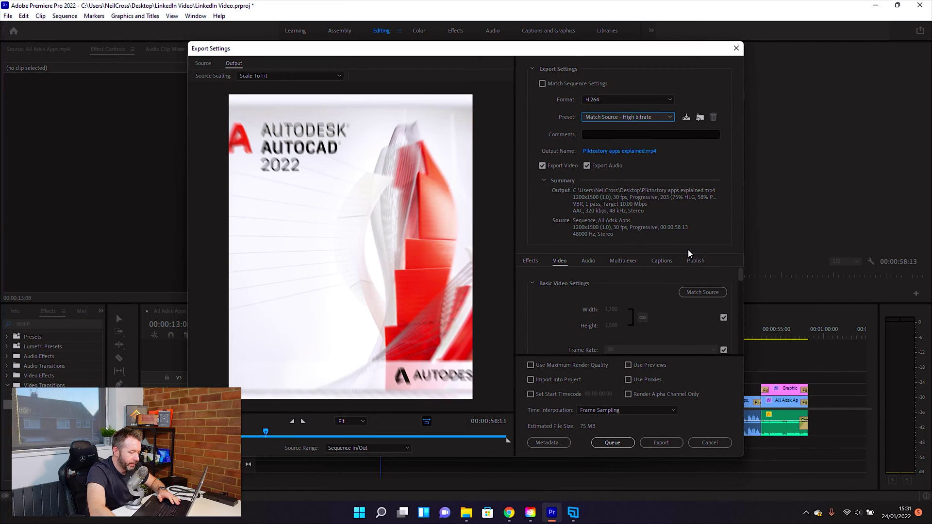
pyautogui.moveTo(743, 283); pyautogui.dragTo(740, 360)
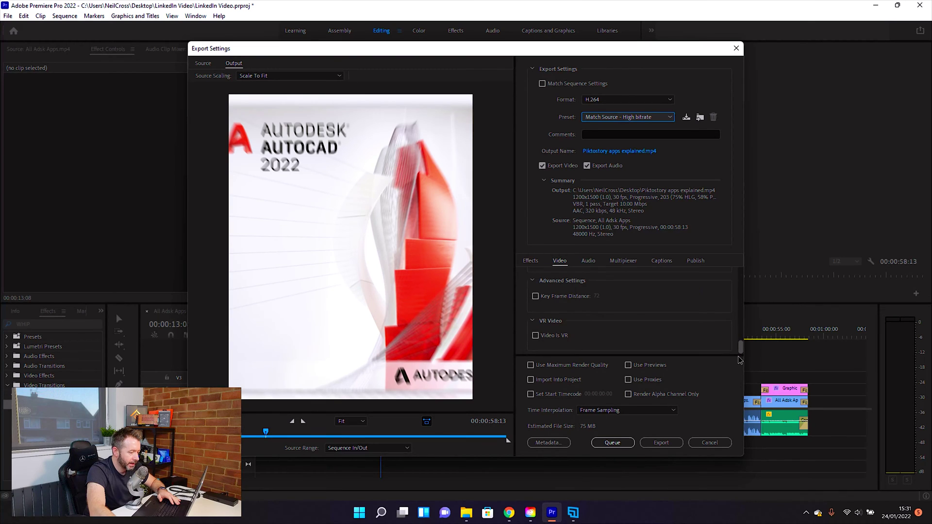
pyautogui.click(670, 447)
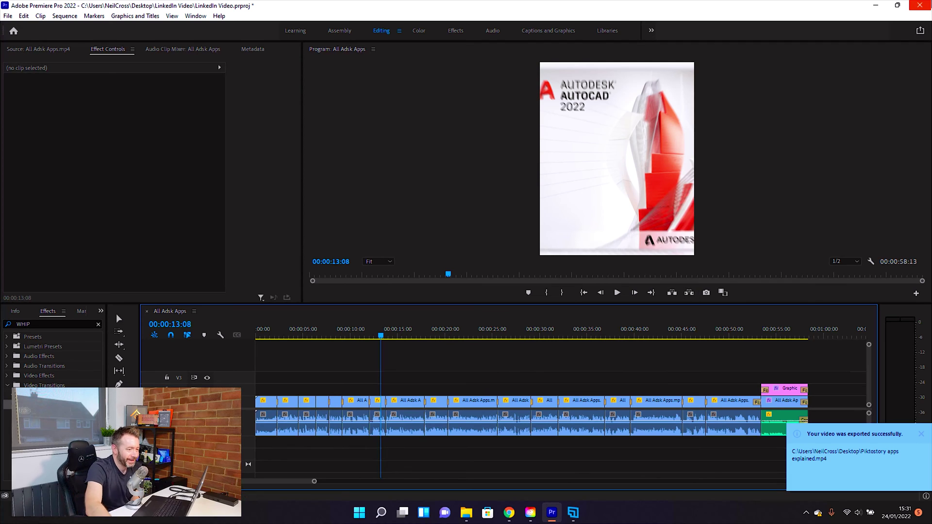
# Minimize Premiere Pro to reveal the Piktostory dashboard in Chrome
pyautogui.click(876, 5)
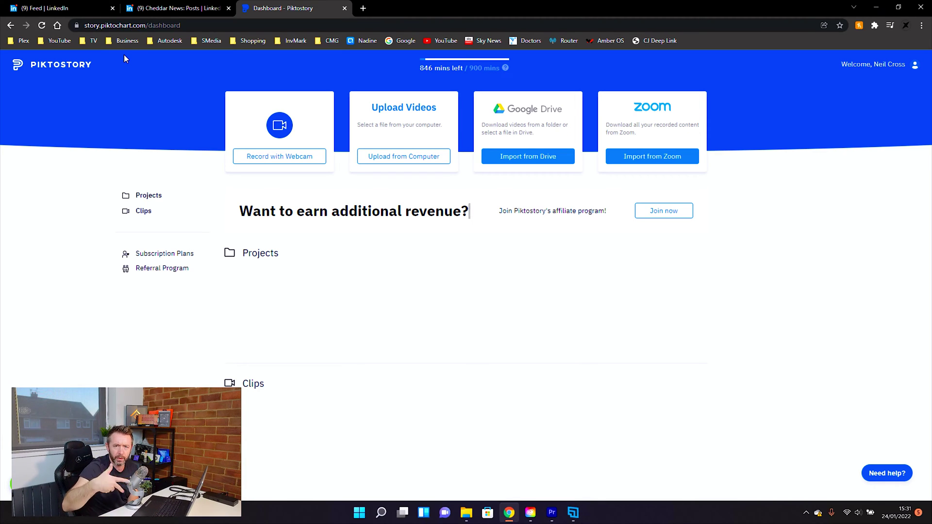
# Upload Piktostory apps explained.mp4 from the Desktop with English as the video language
pyautogui.click(42, 85)
pyautogui.doubleClick(240, 106)
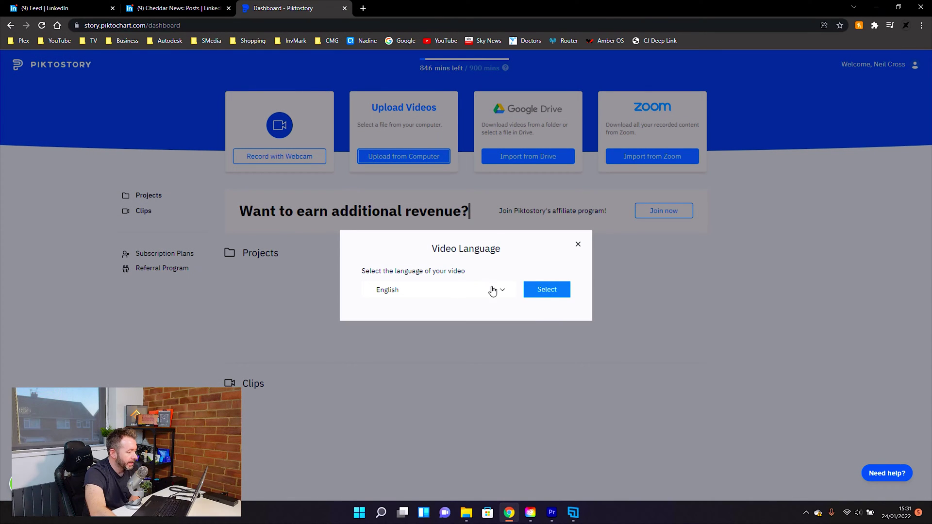
pyautogui.click(534, 291)
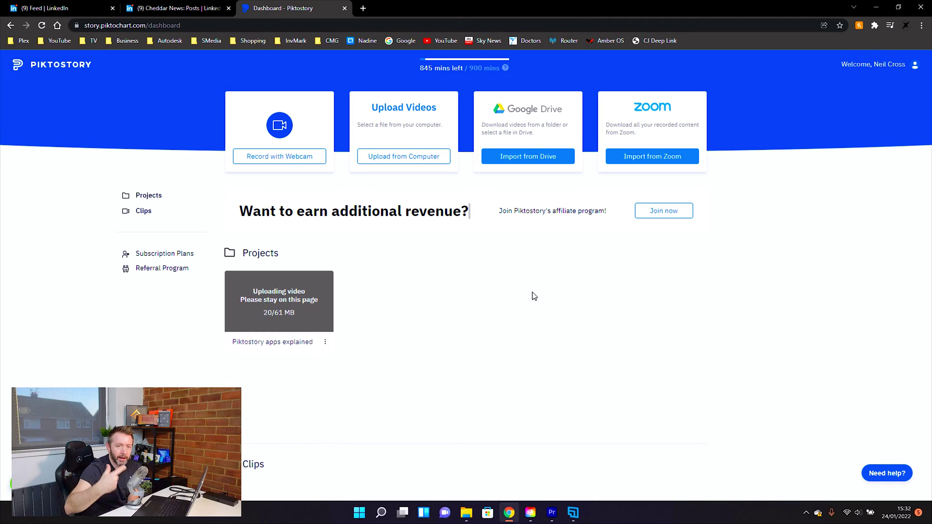
pyautogui.click(590, 519)
pyautogui.click(574, 513)
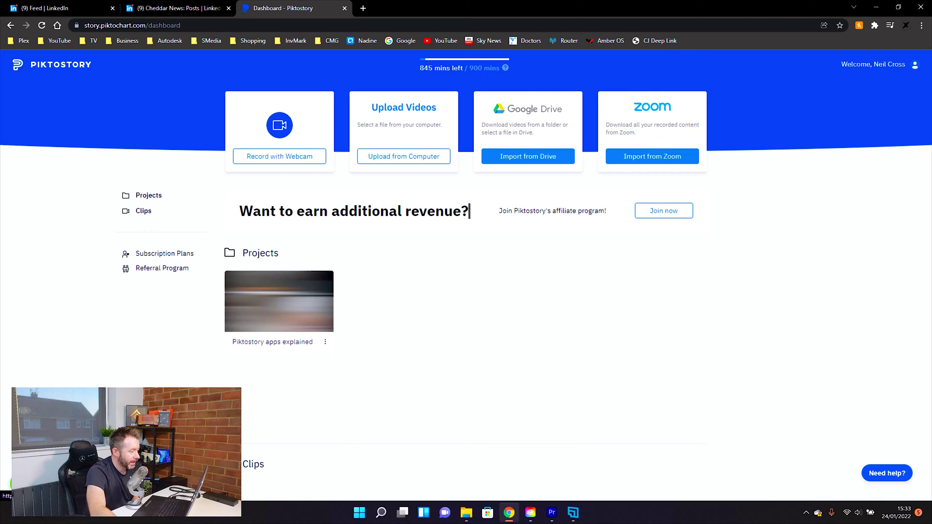
# Open the Piktostory apps explained project, set it to 4:5 Portrait, and preview at 00:16
pyautogui.click(301, 307)
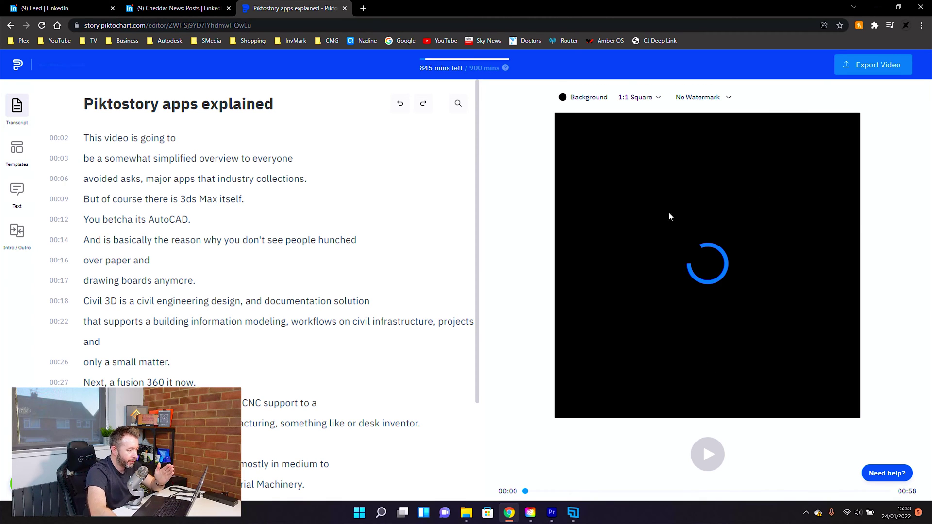
pyautogui.click(653, 98)
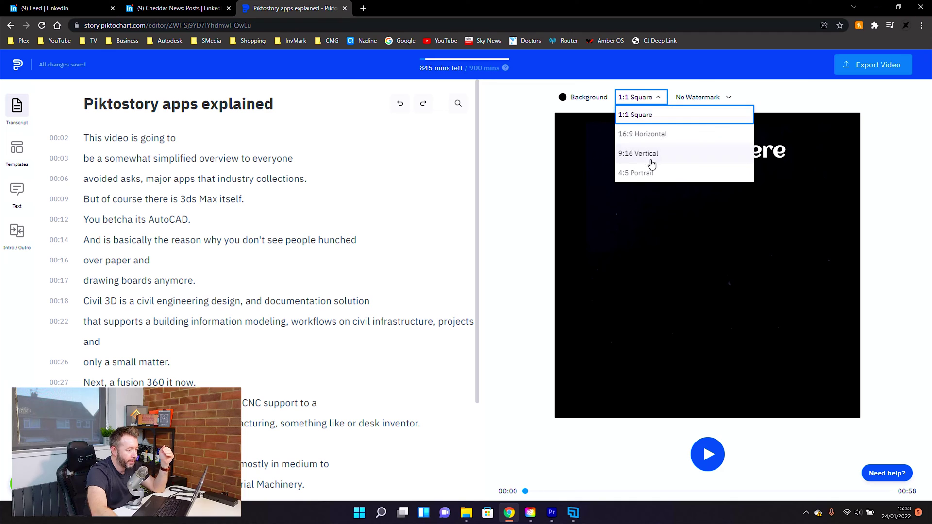
pyautogui.click(648, 173)
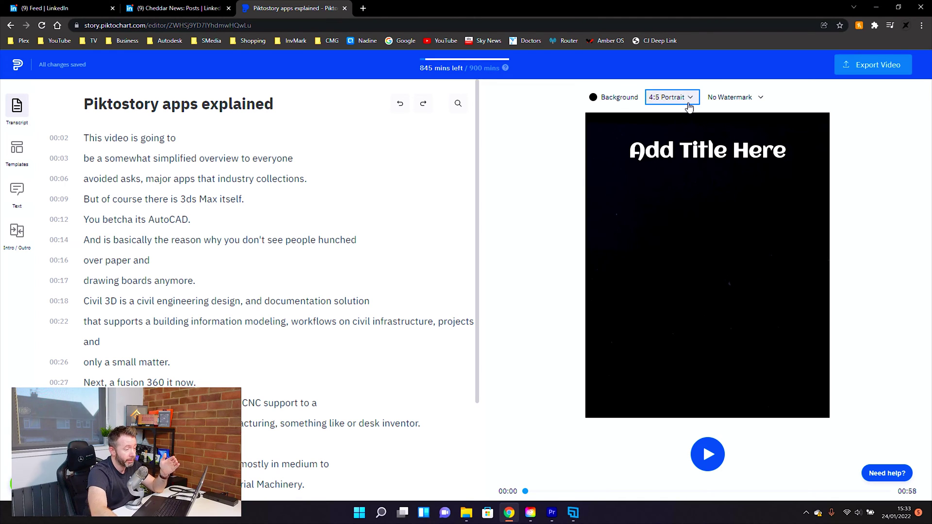
pyautogui.click(685, 155)
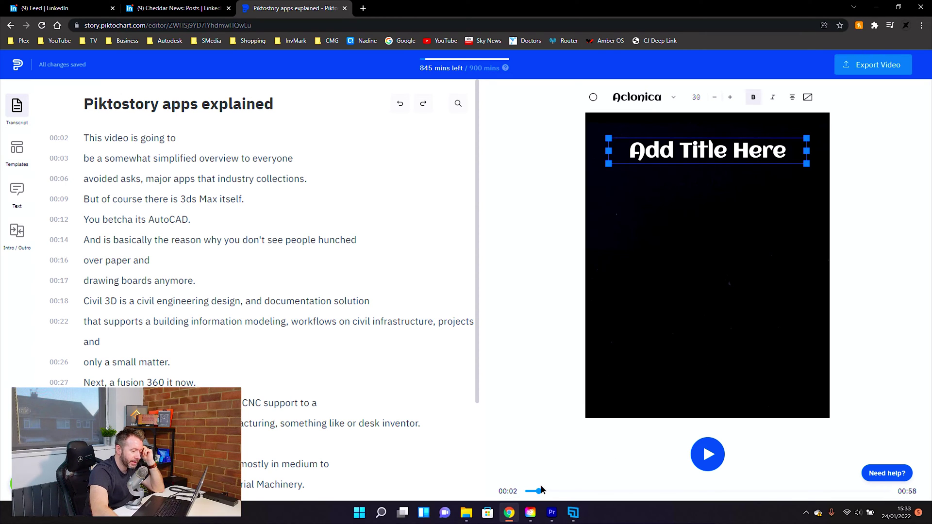
pyautogui.moveTo(544, 489); pyautogui.dragTo(628, 491)
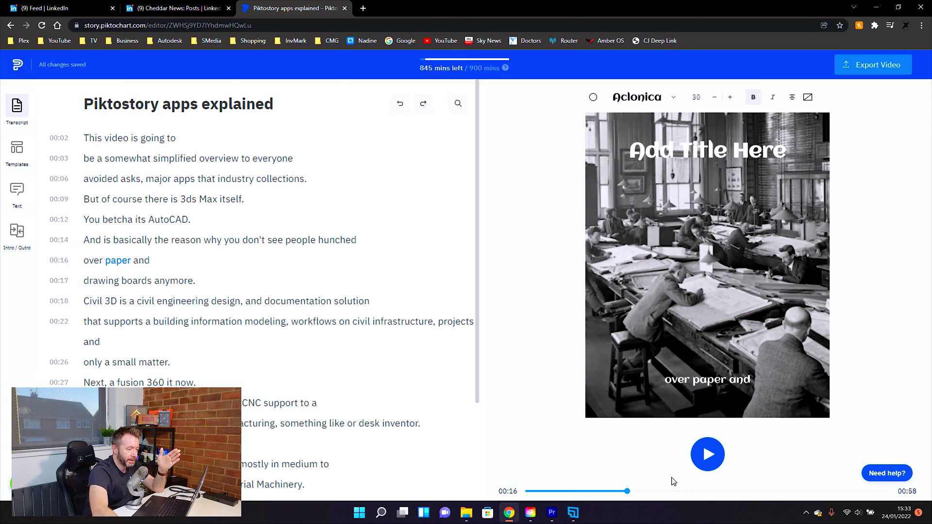
# Set the title font to Inter at size 20
pyautogui.click(707, 157)
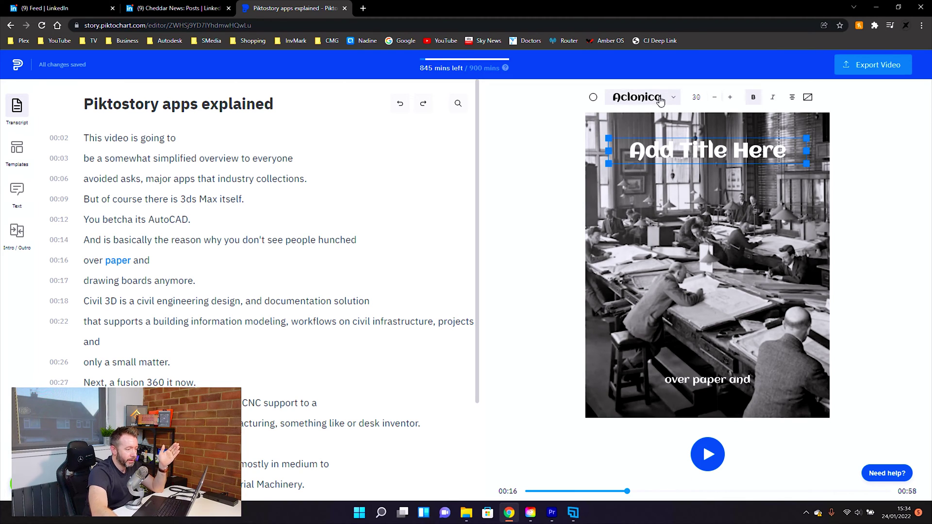
pyautogui.click(677, 101)
pyautogui.moveTo(683, 123); pyautogui.dragTo(685, 224)
pyautogui.click(648, 152)
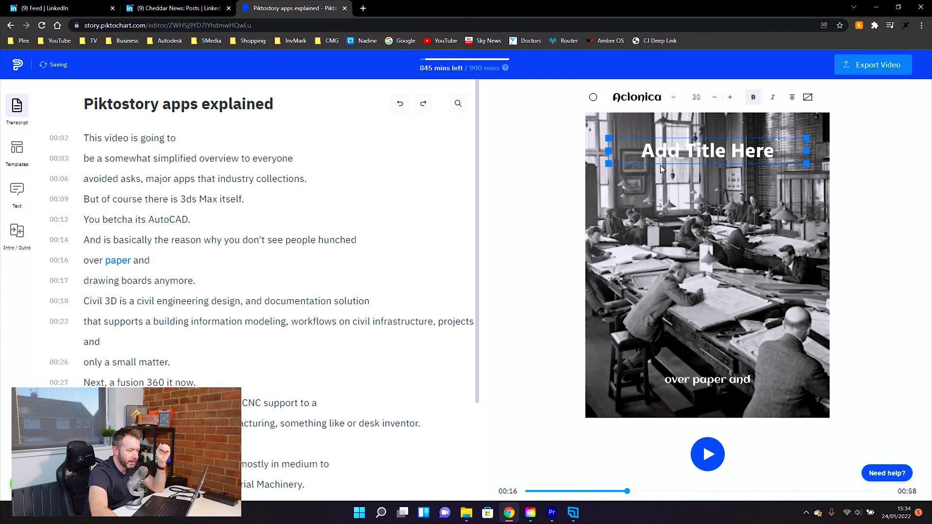
pyautogui.click(674, 97)
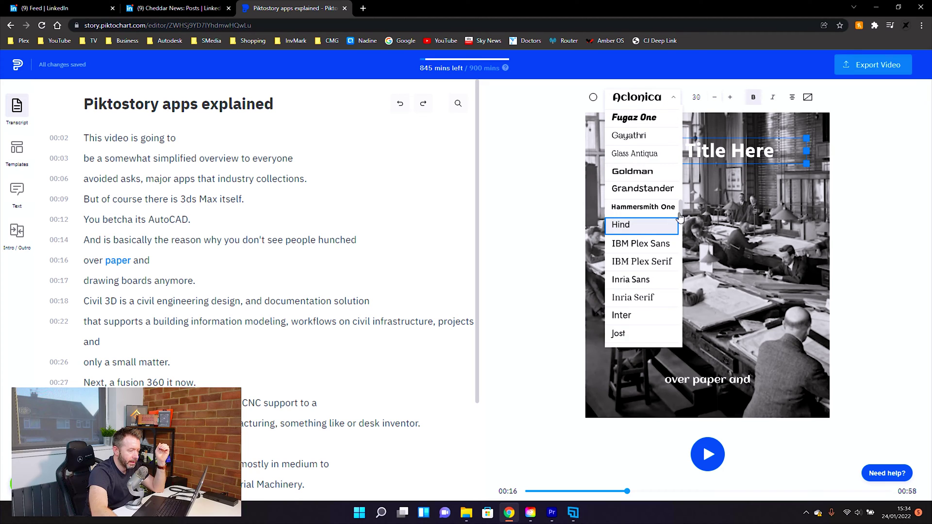
pyautogui.scroll(-3, 653, 238)
pyautogui.click(650, 247)
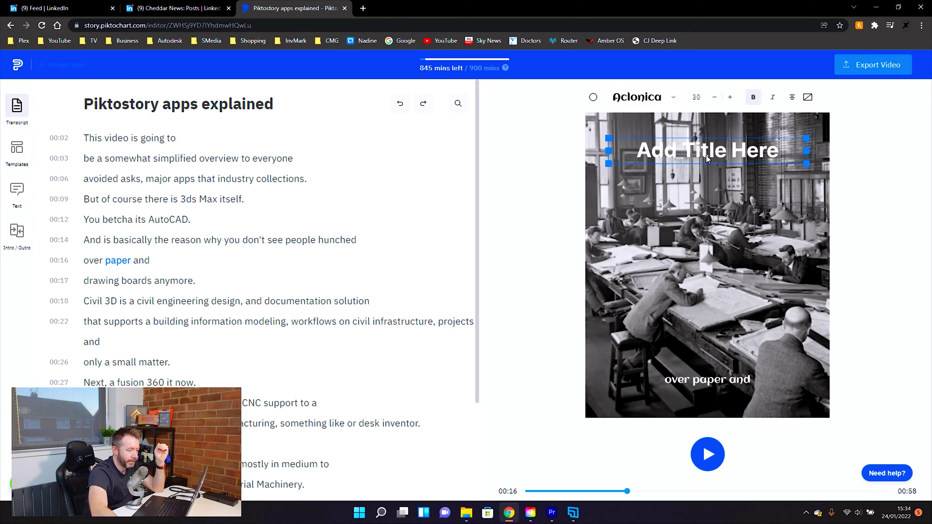
pyautogui.click(699, 97)
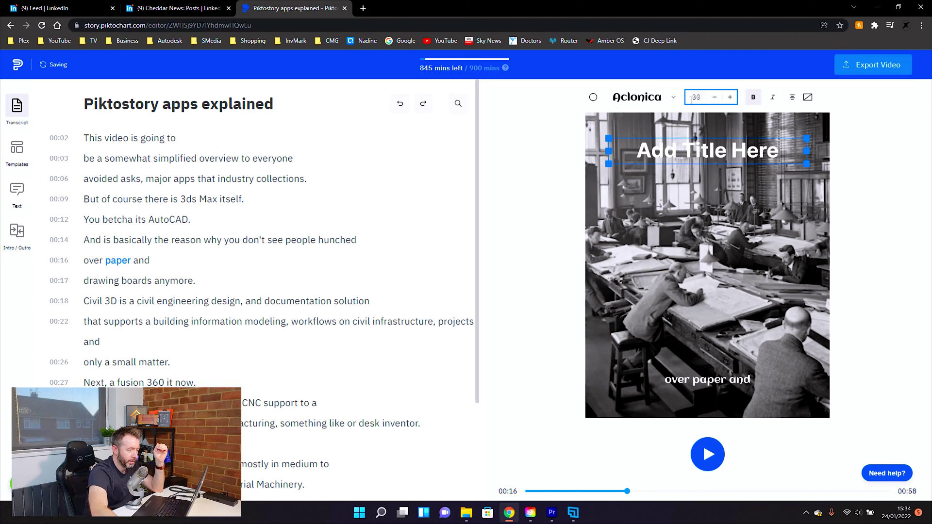
pyautogui.write('20')
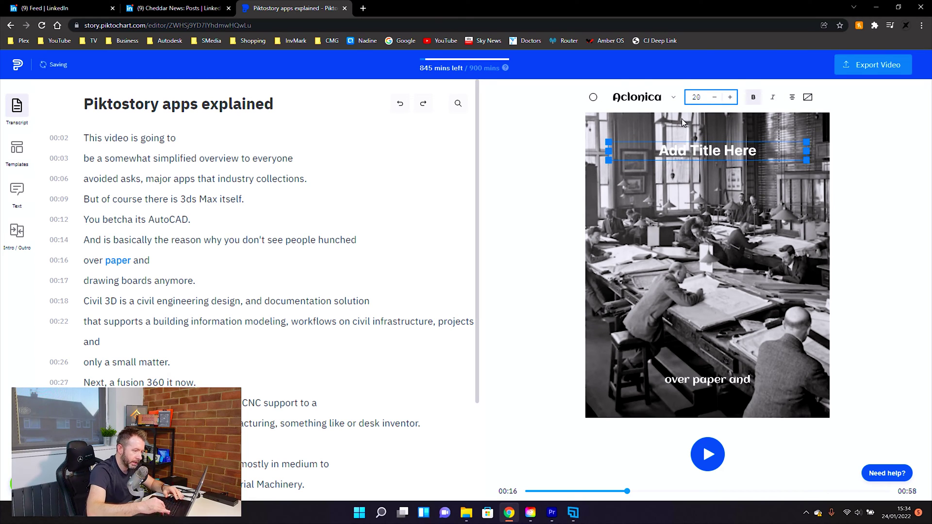
pyautogui.click(531, 153)
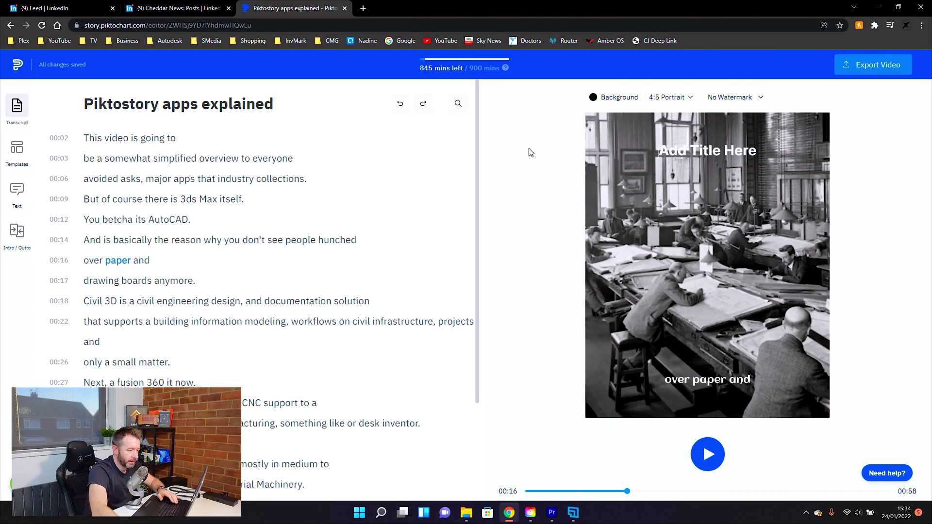
# Replace the placeholder title text with 'All Autodesk Apps Explained'
pyautogui.click(765, 148)
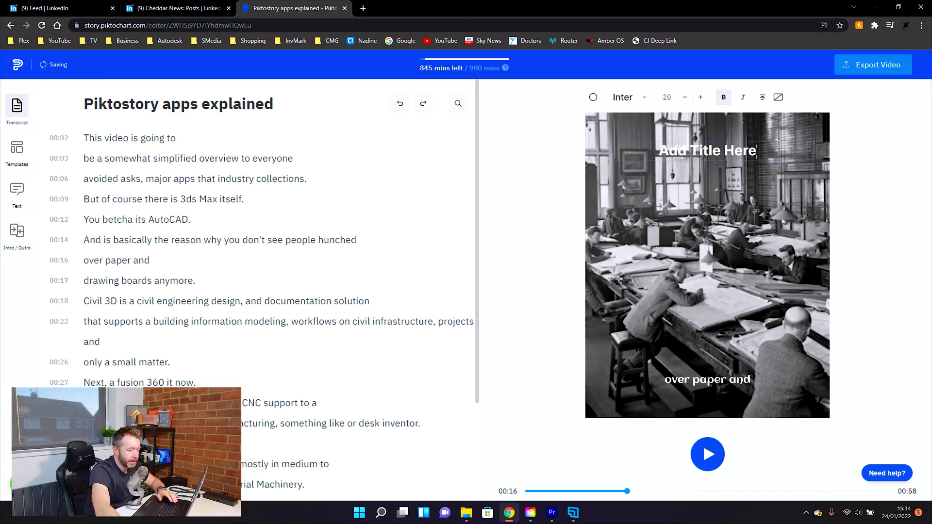
pyautogui.doubleClick(766, 148)
pyautogui.write('All')
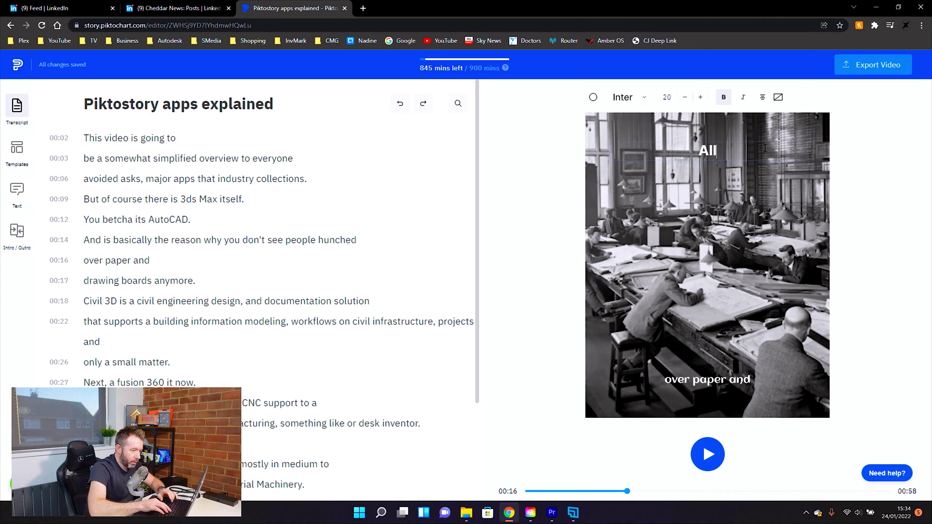
pyautogui.write(' Autodek A')
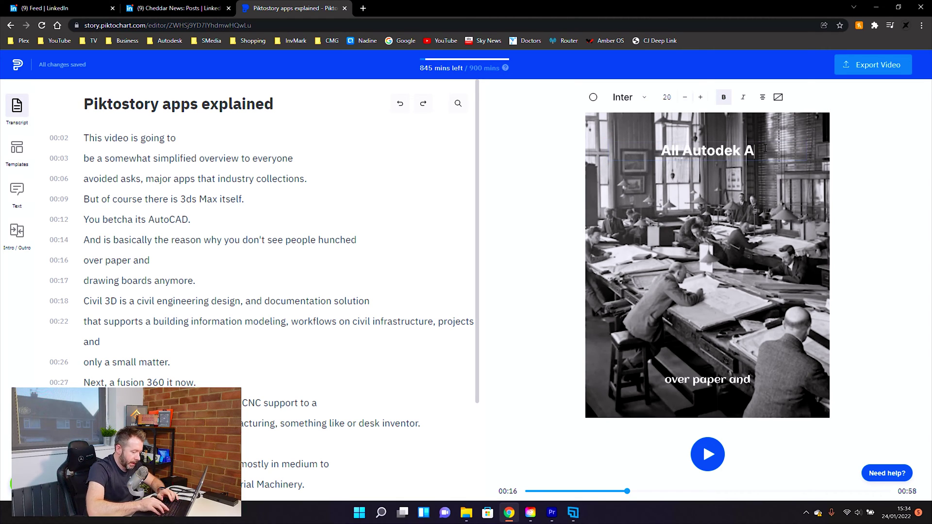
pyautogui.press('BackSpace')
pyautogui.press('BackSpace')
pyautogui.press('BackSpace')
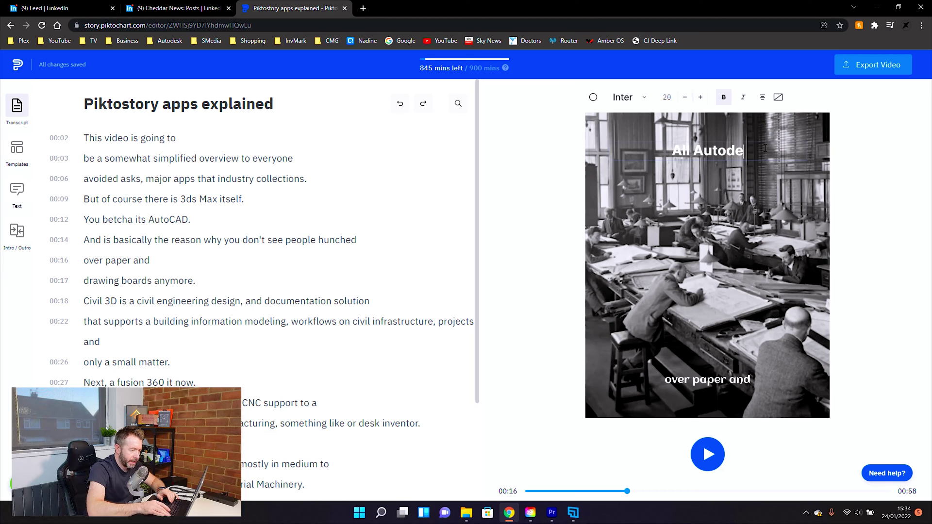
pyautogui.write('sk App')
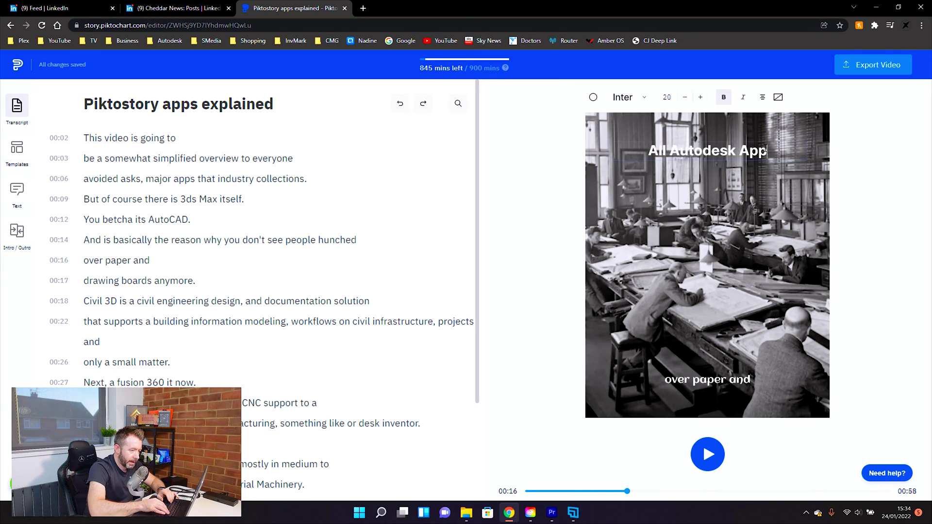
pyautogui.write('s Explained')
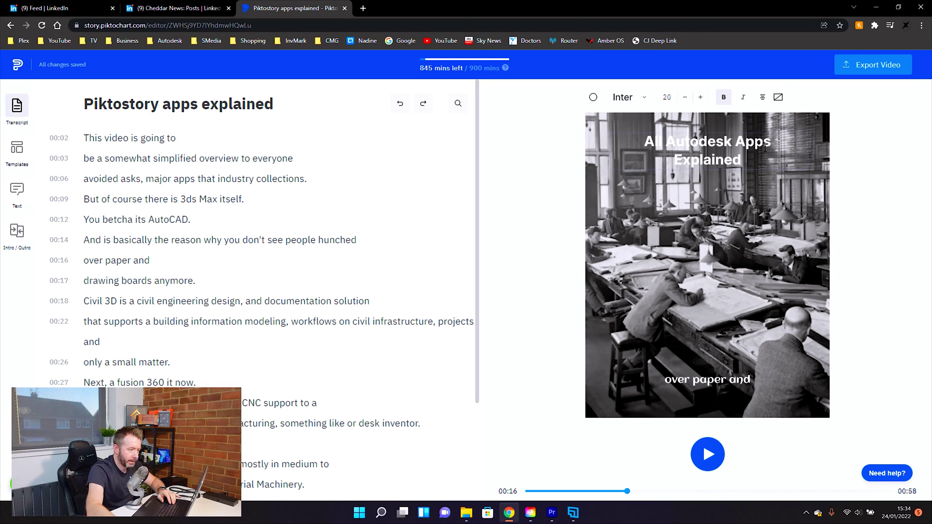
# Reduce the title font size to 15 and move the title up near the top of the frame
pyautogui.moveTo(740, 161); pyautogui.dragTo(646, 141)
pyautogui.click(673, 98)
pyautogui.moveTo(673, 97); pyautogui.dragTo(661, 99)
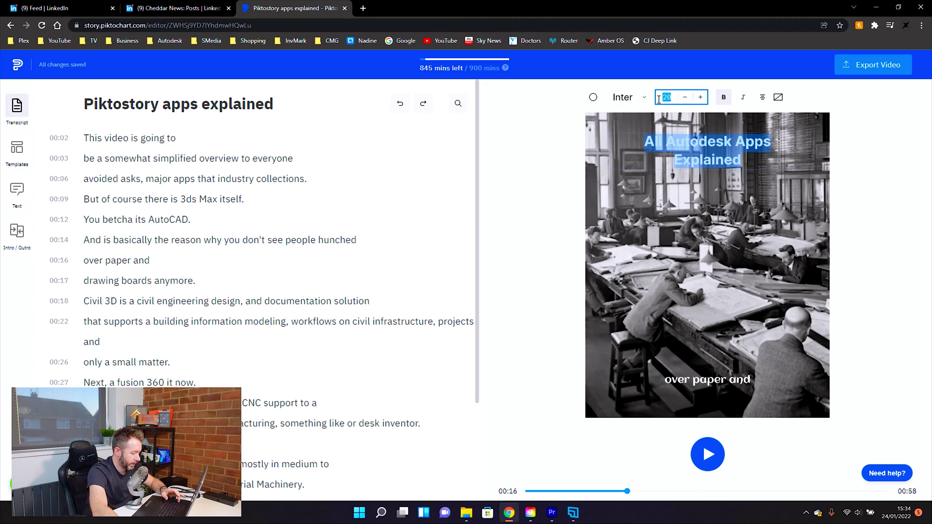
pyautogui.write('15')
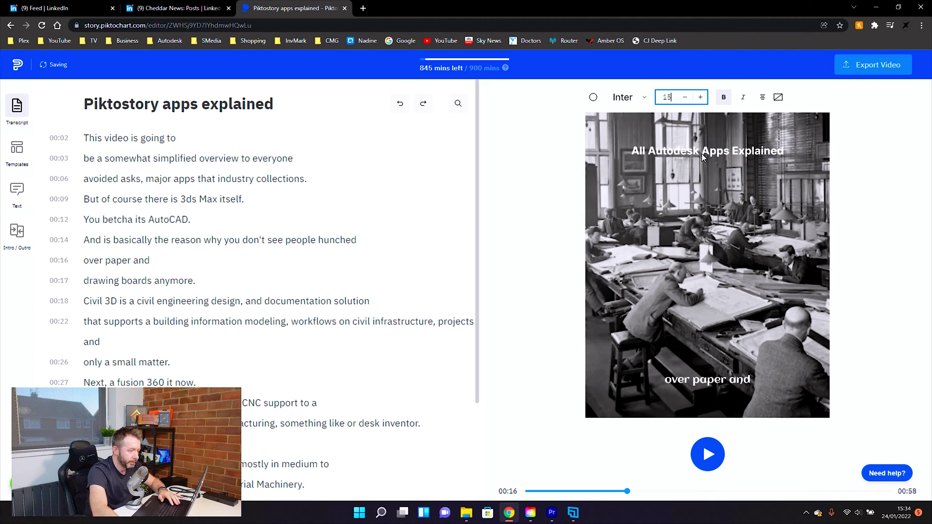
pyautogui.click(701, 158)
pyautogui.moveTo(708, 152); pyautogui.dragTo(709, 121)
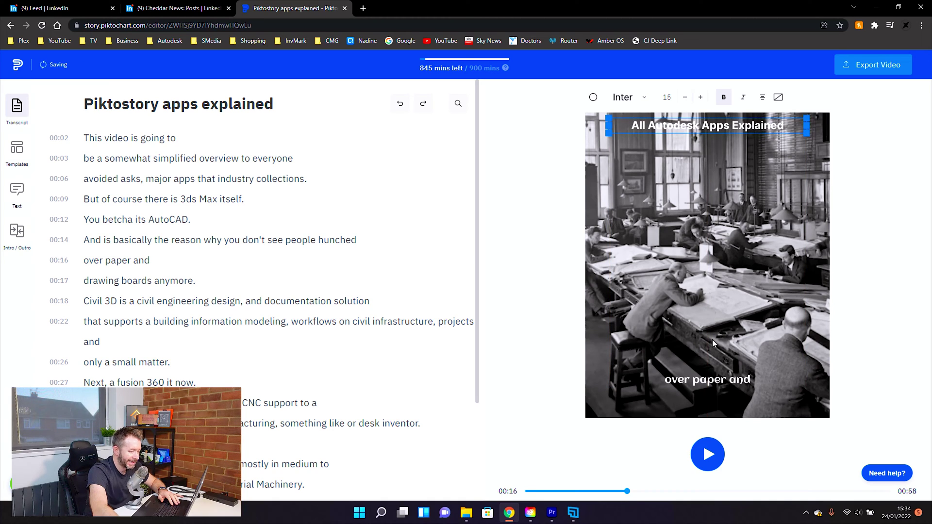
# Select the 'over paper and' caption, change its font, and make the captions bold
pyautogui.click(703, 391)
pyautogui.click(701, 380)
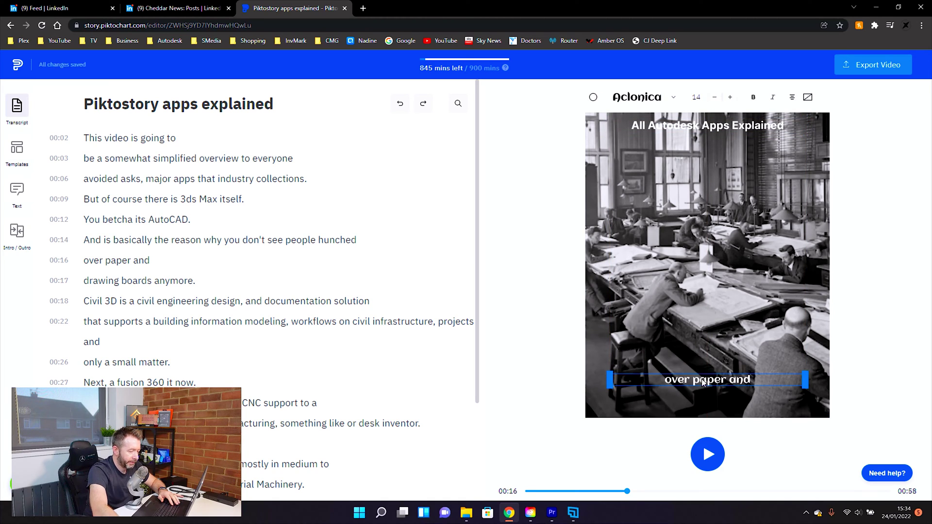
pyautogui.click(670, 99)
pyautogui.moveTo(679, 124); pyautogui.dragTo(670, 233)
pyautogui.click(627, 208)
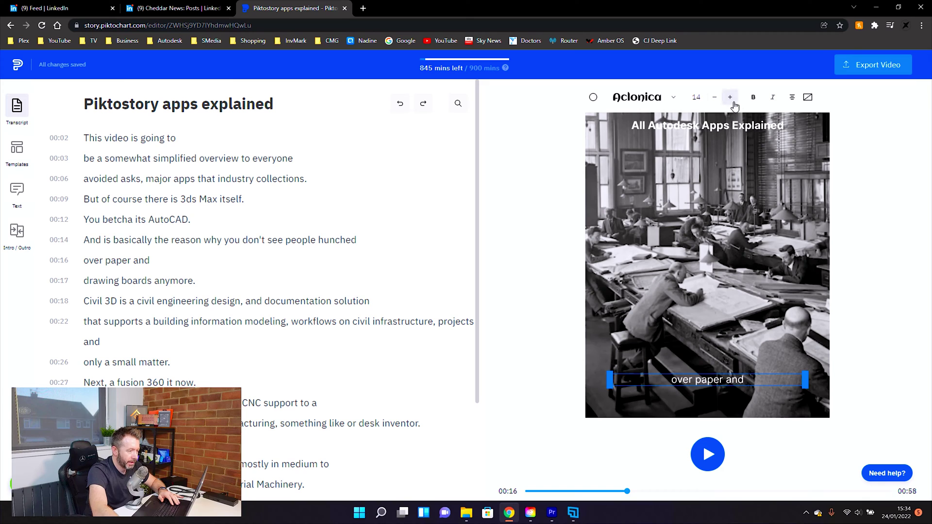
pyautogui.click(753, 97)
pyautogui.click(680, 99)
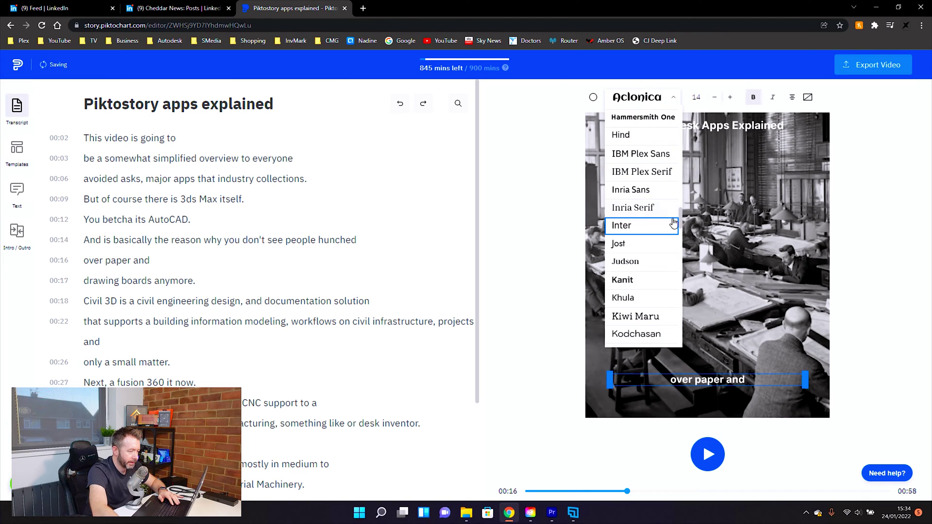
pyautogui.click(627, 226)
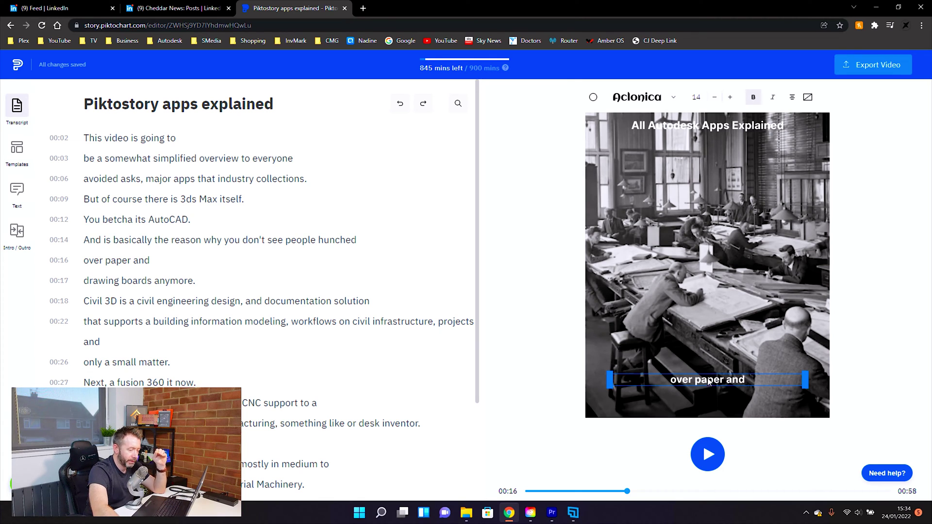
# Give captions a semi-transparent near-black background, widen the caption box and move it higher
pyautogui.click(808, 97)
pyautogui.moveTo(770, 141); pyautogui.dragTo(675, 212)
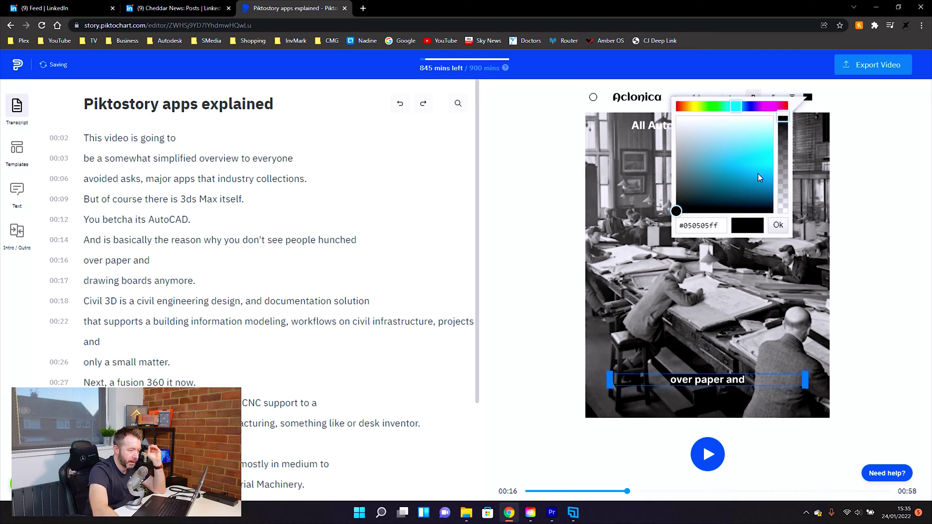
pyautogui.click(785, 171)
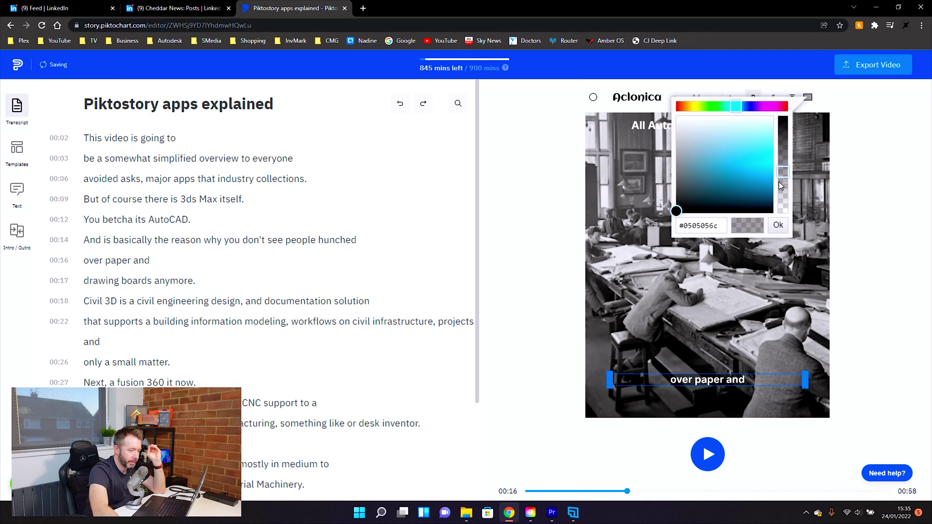
pyautogui.click(777, 225)
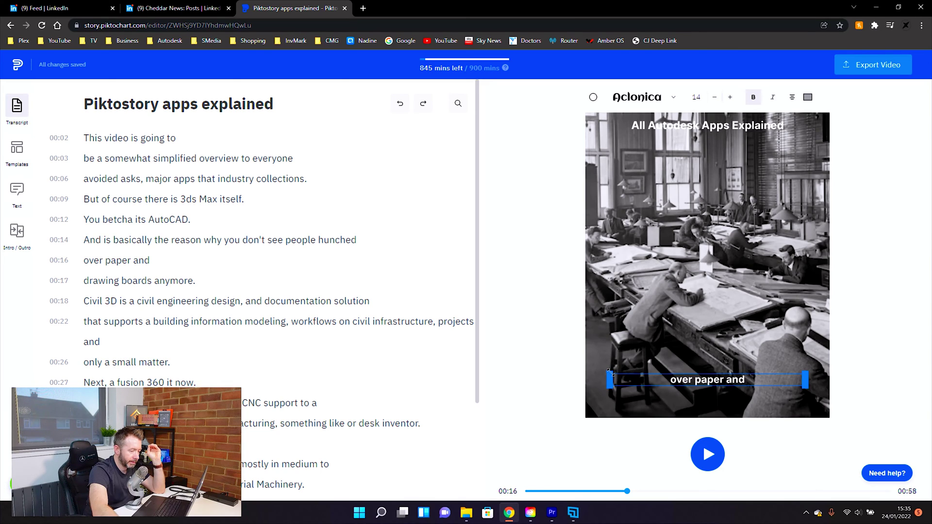
pyautogui.moveTo(610, 371); pyautogui.dragTo(597, 369)
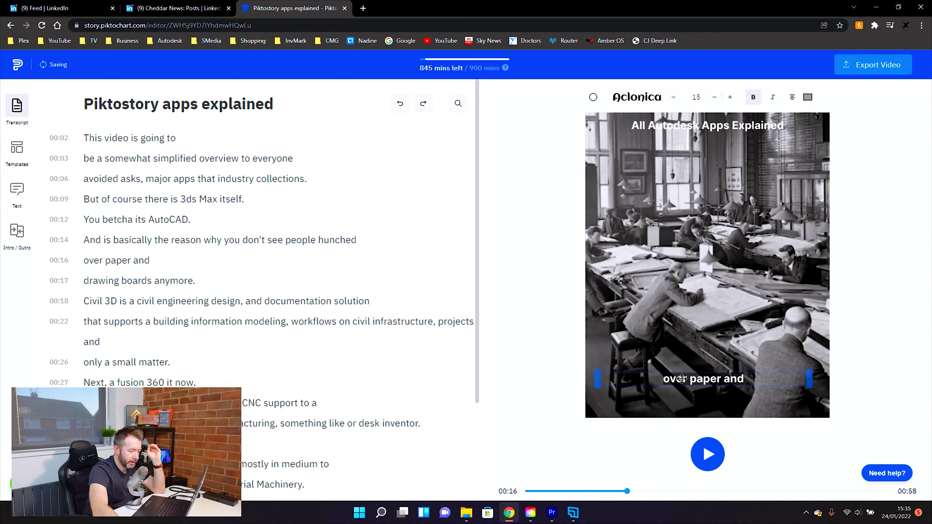
pyautogui.moveTo(683, 380); pyautogui.dragTo(687, 337)
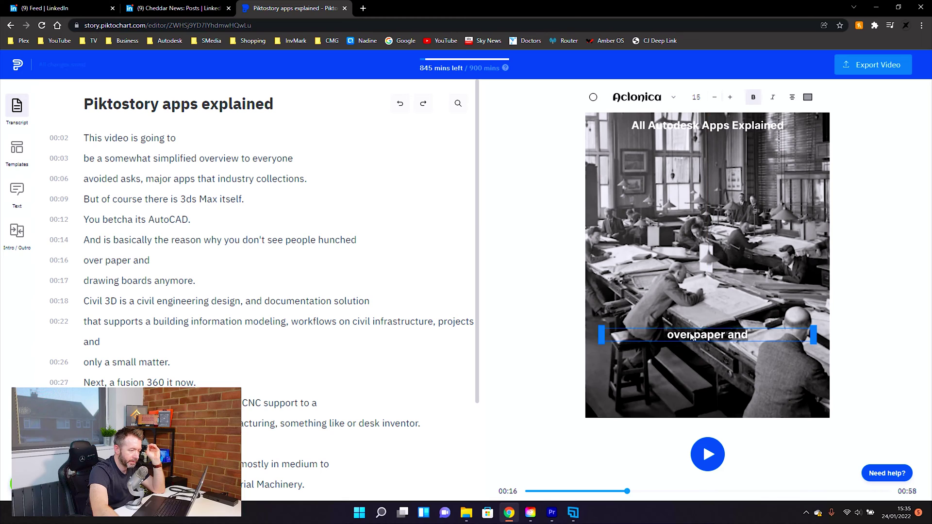
# Set the caption font size to 25 and rewind the preview to 00:00
pyautogui.click(702, 98)
pyautogui.press('BackSpace')
pyautogui.press('BackSpace')
pyautogui.write('25')
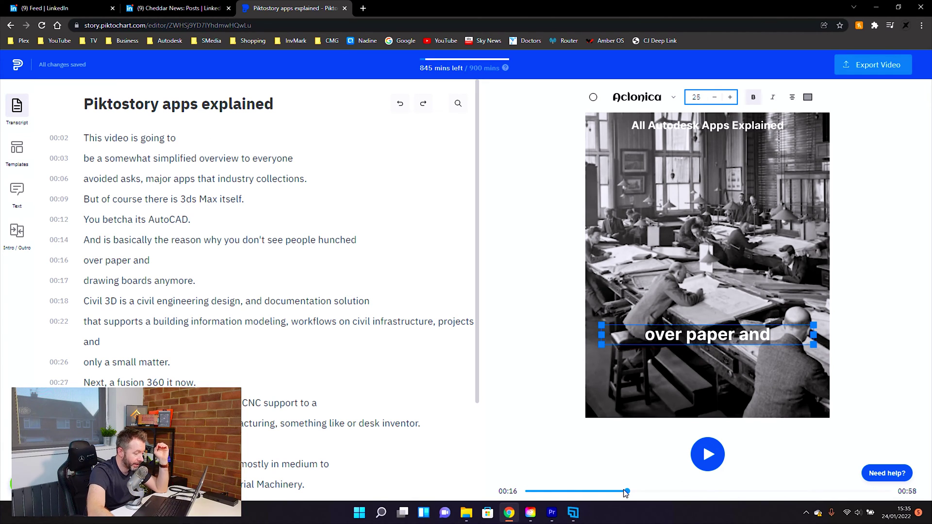
pyautogui.moveTo(627, 493); pyautogui.dragTo(530, 498)
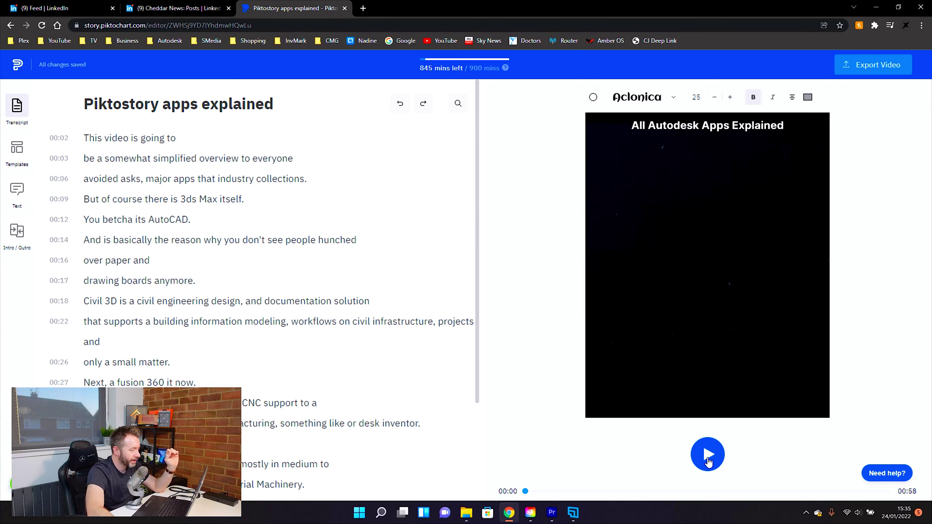
# Replace the misheard 'avoided asks' with 'of Autodesks' and remove the stray comma
pyautogui.click(708, 455)
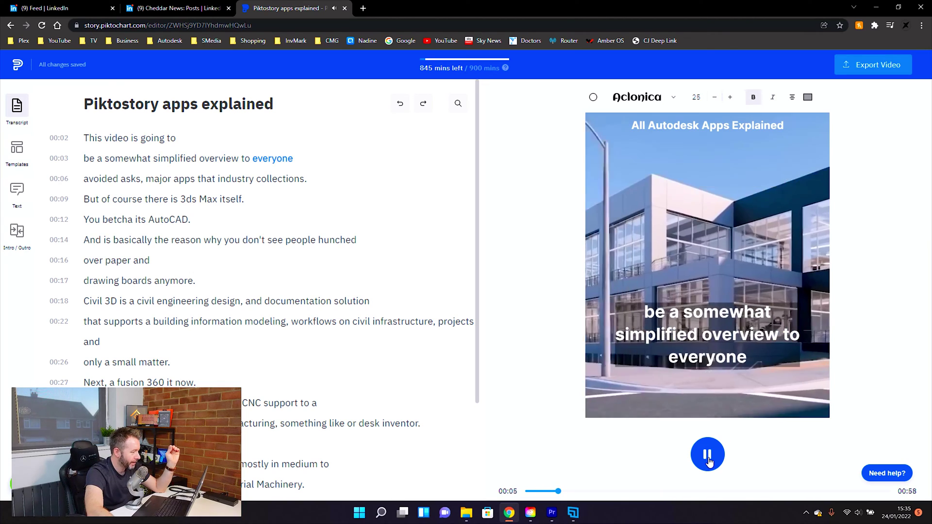
pyautogui.click(708, 460)
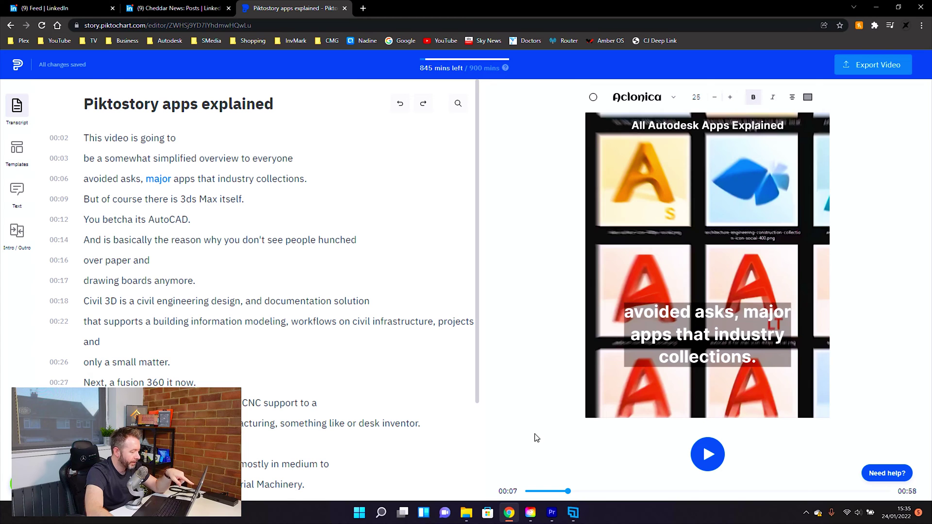
pyautogui.moveTo(567, 492); pyautogui.dragTo(561, 491)
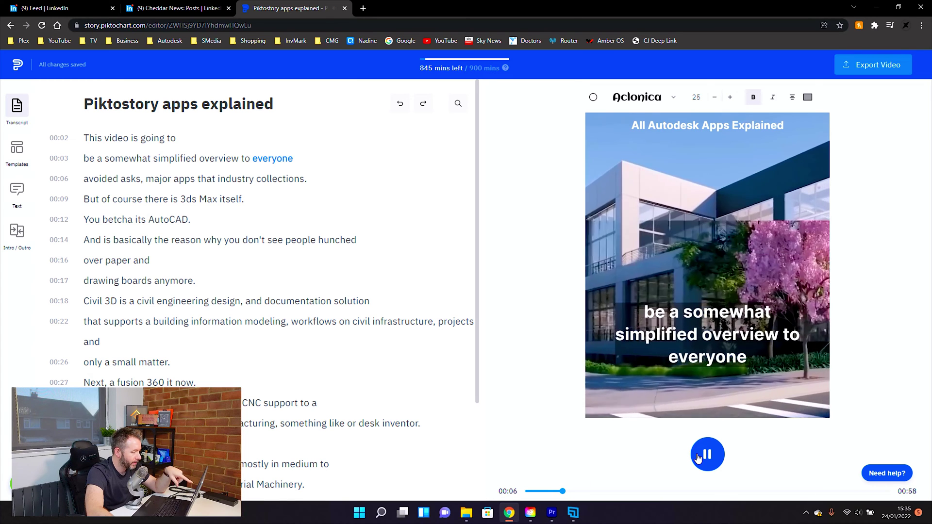
pyautogui.click(698, 458)
pyautogui.click(278, 160)
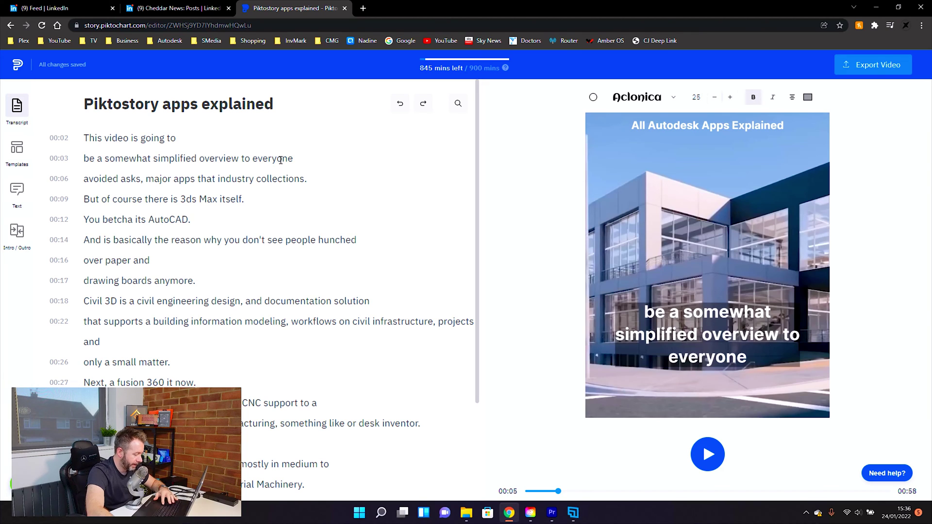
pyautogui.moveTo(85, 178); pyautogui.dragTo(138, 179)
pyautogui.press('BackSpace')
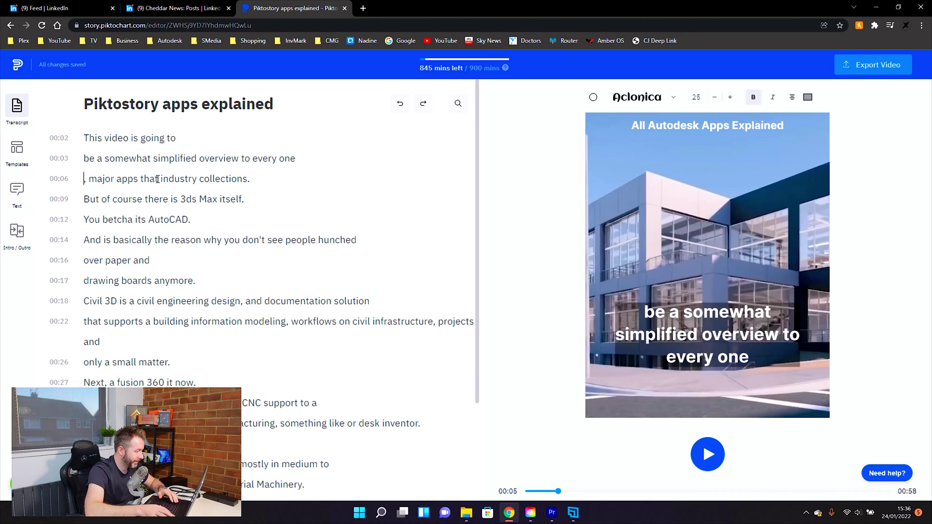
pyautogui.write('of Autodesk')
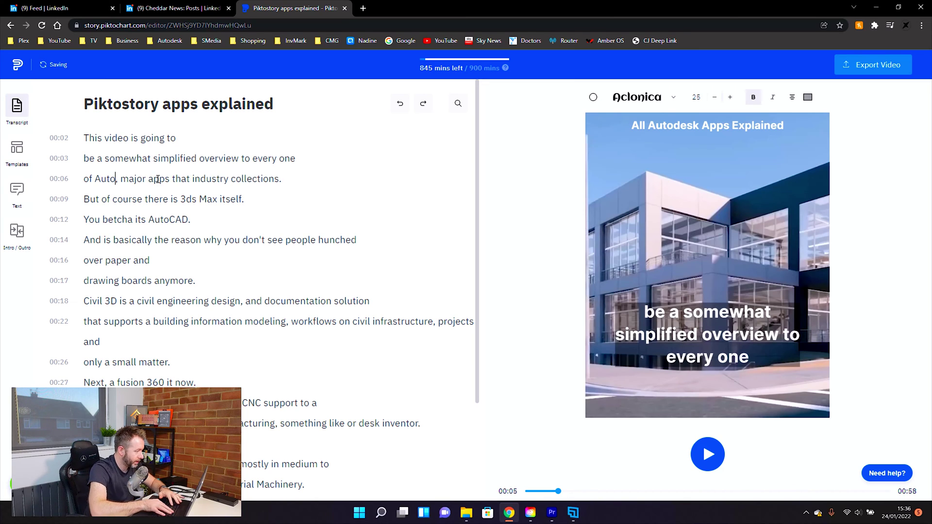
pyautogui.write('s')
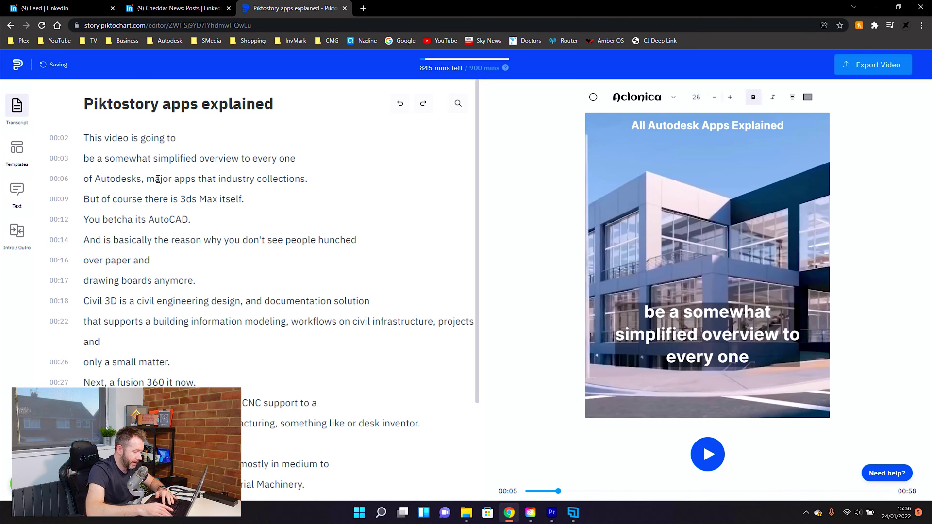
pyautogui.press('Delete')
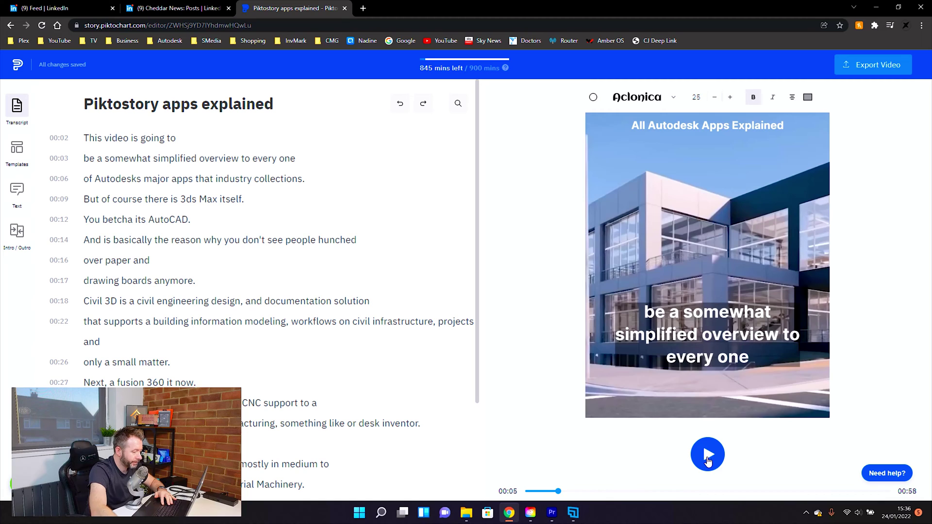
# Change the word 'that' to 'their' in the 00:06 transcript line
pyautogui.click(708, 456)
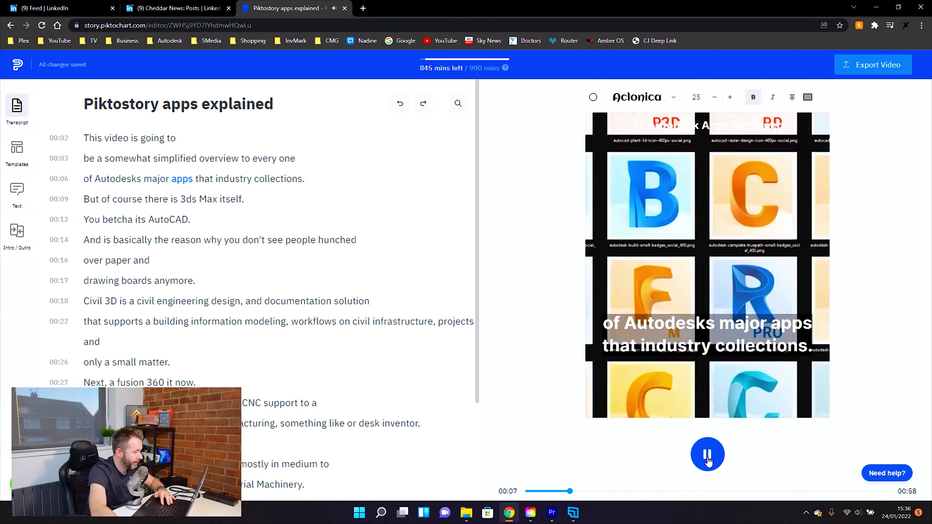
pyautogui.click(708, 456)
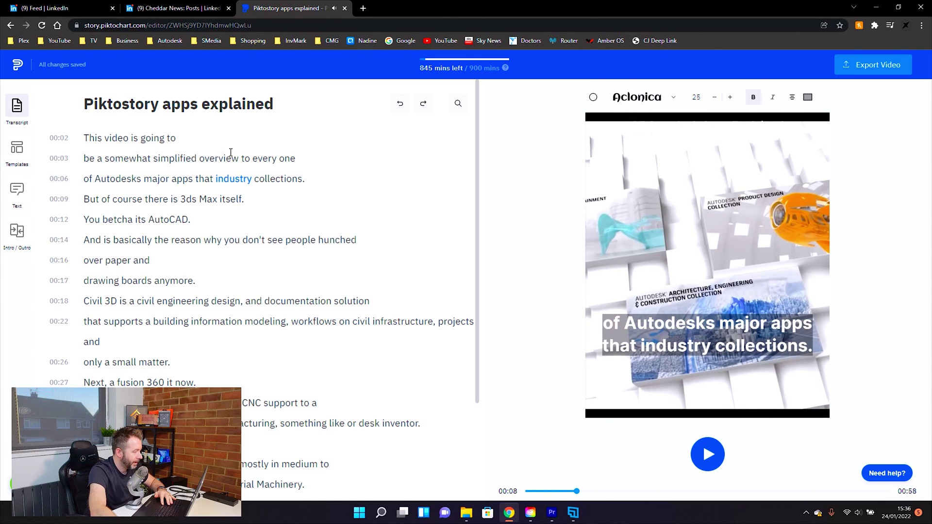
pyautogui.click(211, 184)
pyautogui.press('BackSpace')
pyautogui.press('BackSpace')
pyautogui.write('eir')
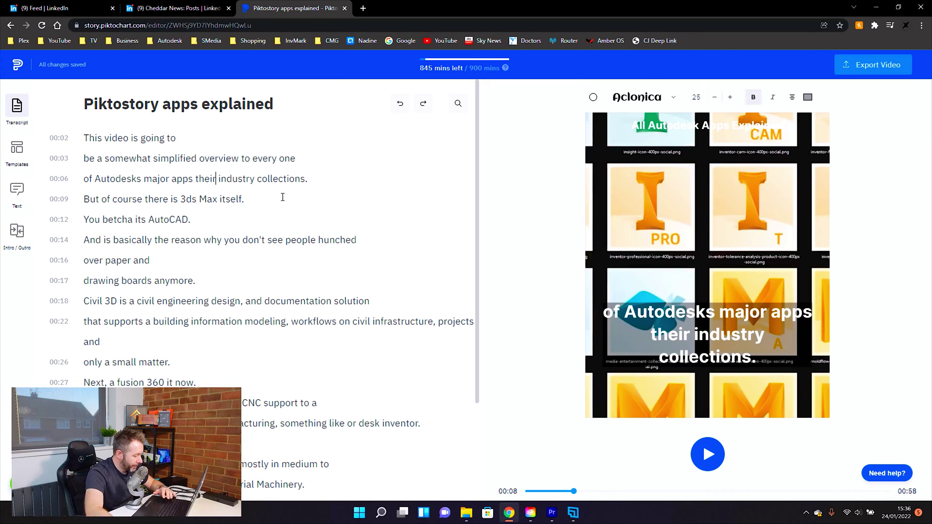
# Replace 'fusion' with 'Fusion' in the 00:27 transcript line
pyautogui.click(711, 462)
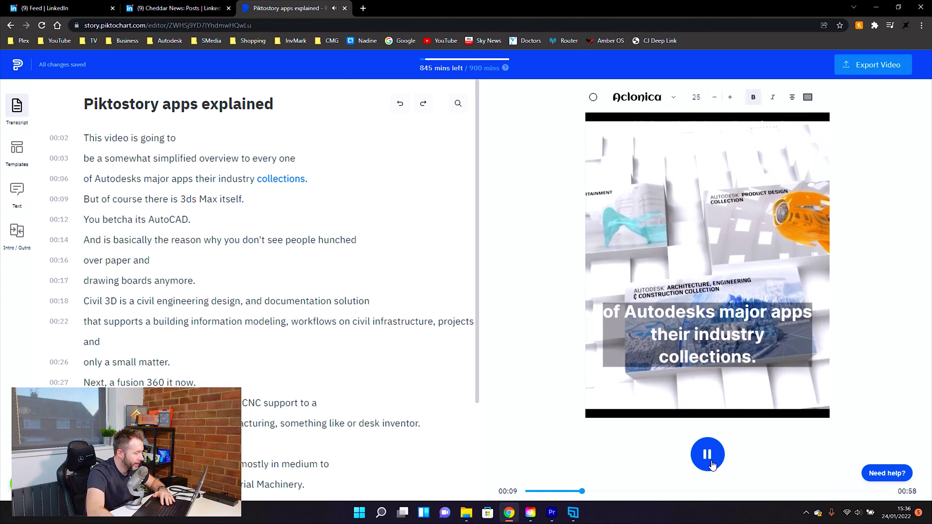
pyautogui.click(710, 462)
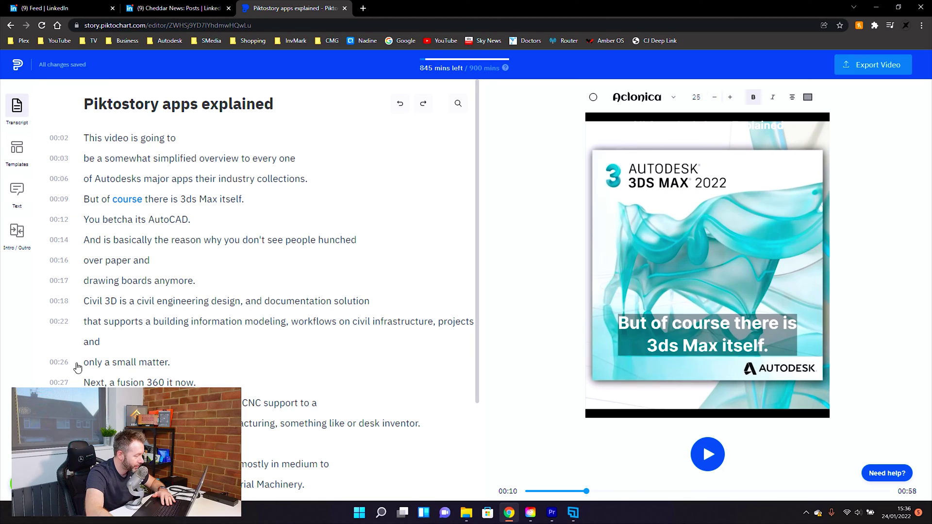
pyautogui.doubleClick(118, 382)
pyautogui.write('Fusion')
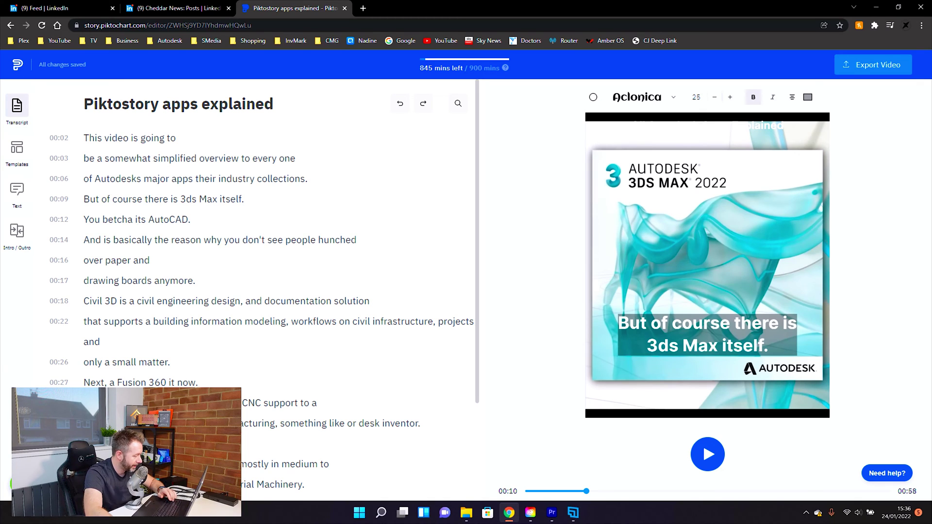
# Review the corrected captions in the preview at 00:30, 00:48 and 00:09
pyautogui.click(272, 404)
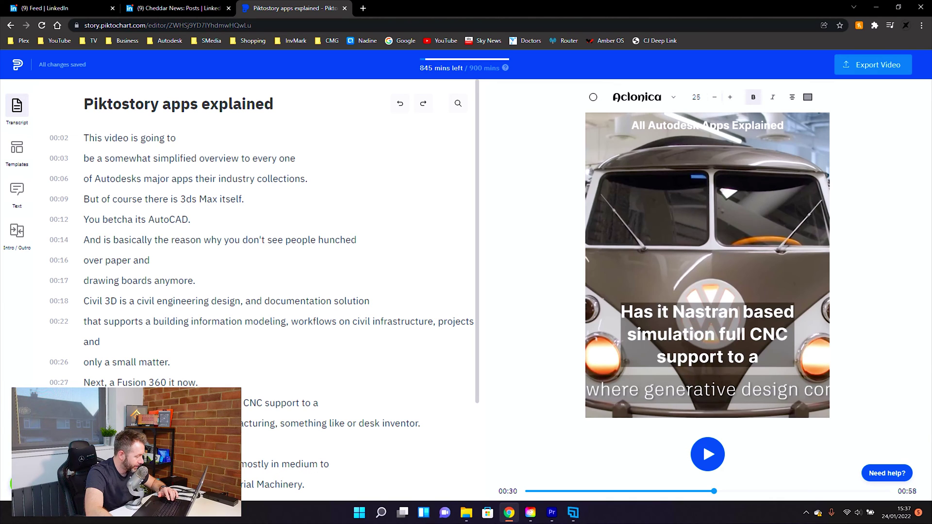
pyautogui.scroll(-2, 262, 291)
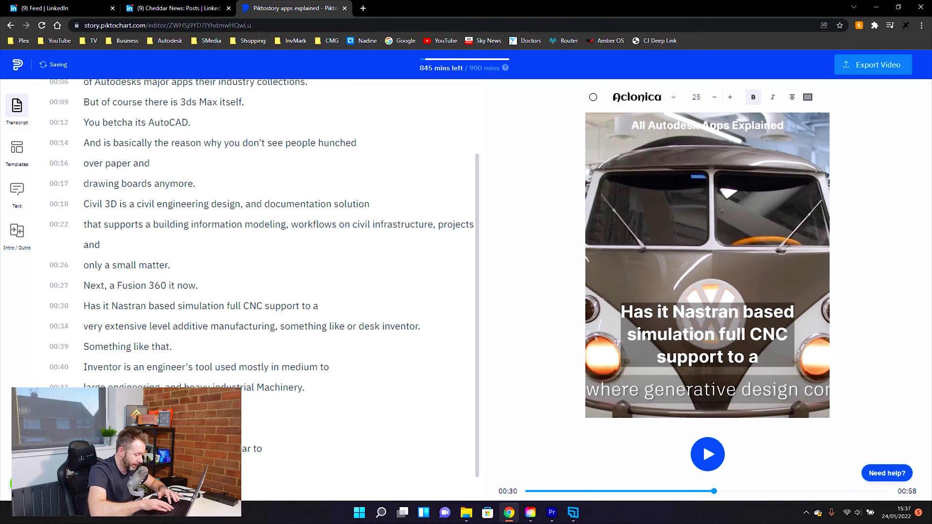
pyautogui.scroll(-1, 262, 282)
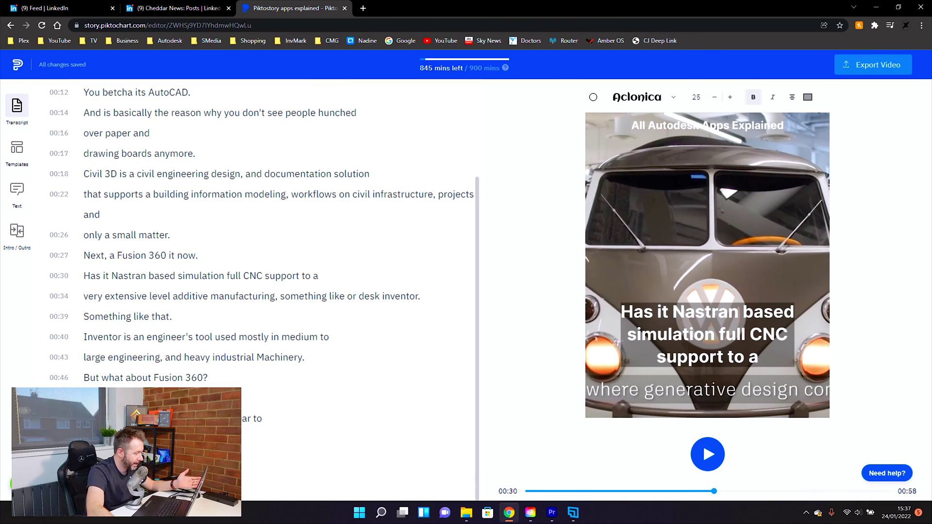
pyautogui.click(183, 378)
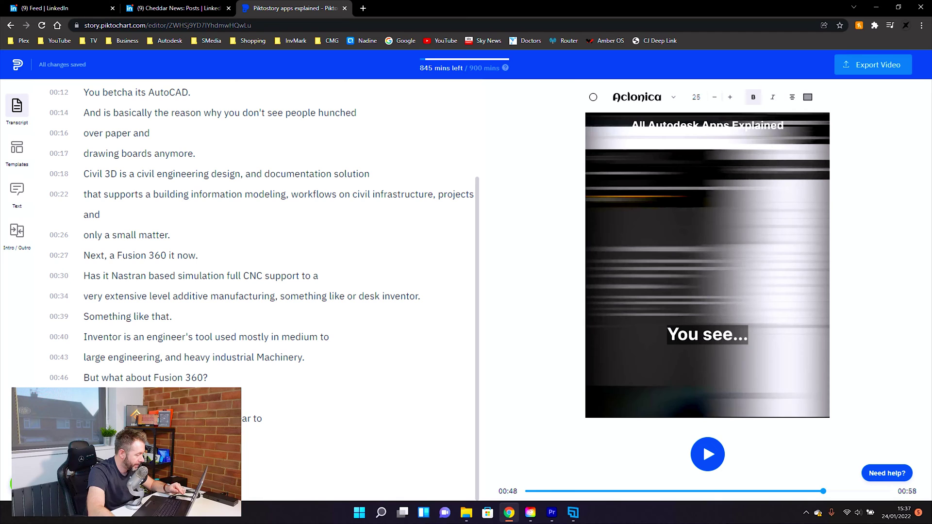
pyautogui.scroll(4, 263, 290)
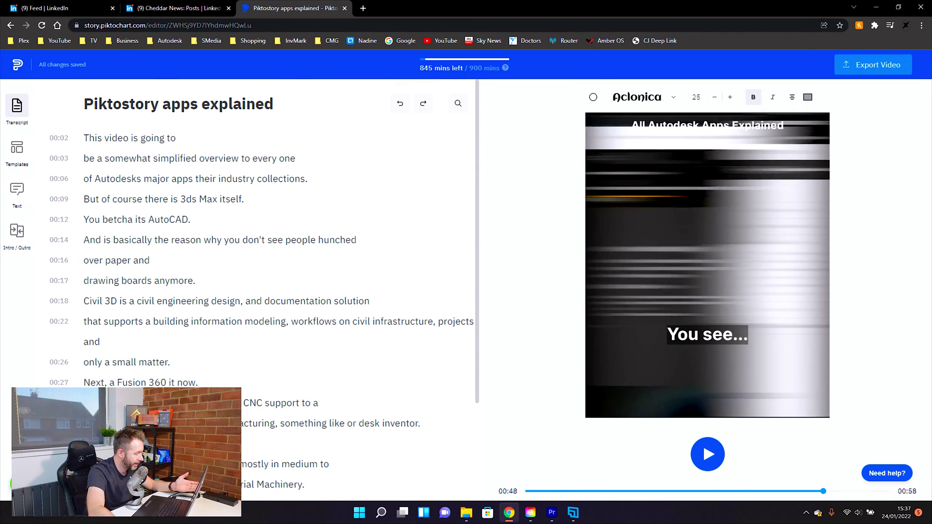
pyautogui.click(709, 459)
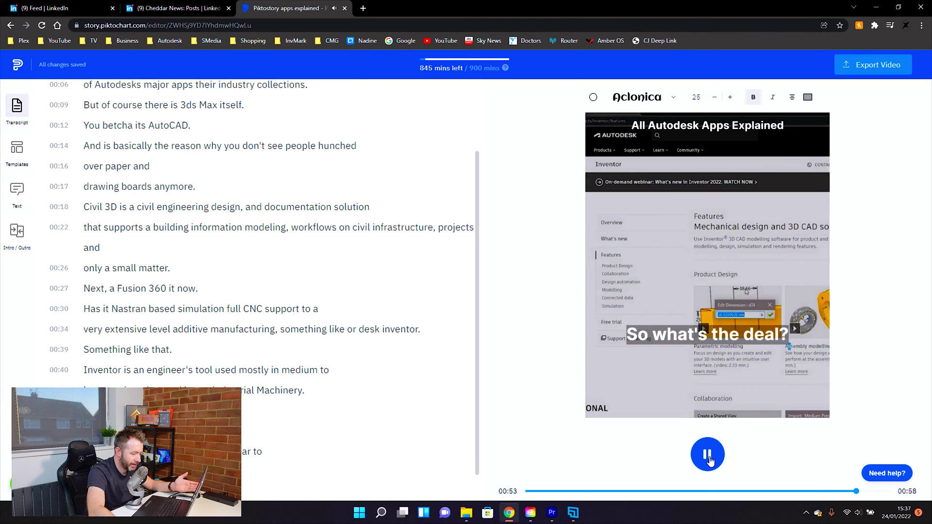
pyautogui.click(709, 459)
pyautogui.scroll(2, 204, 328)
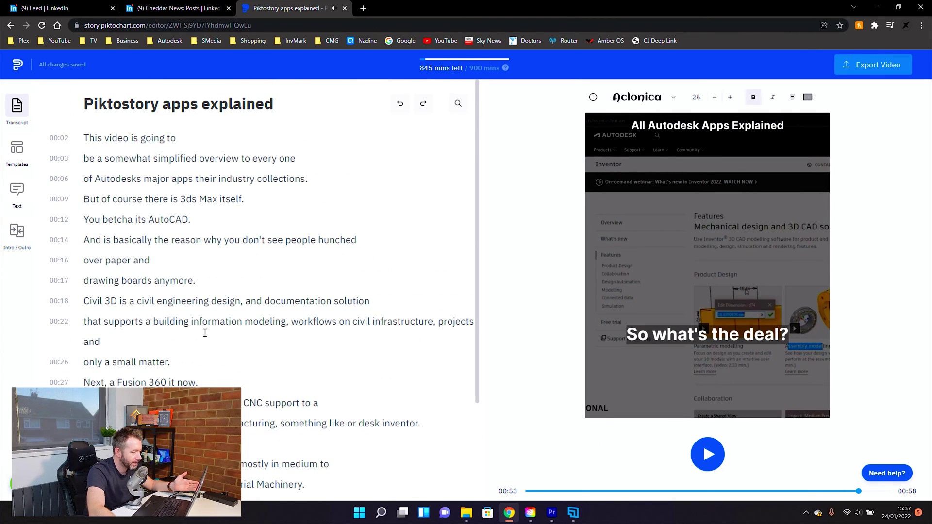
pyautogui.click(143, 199)
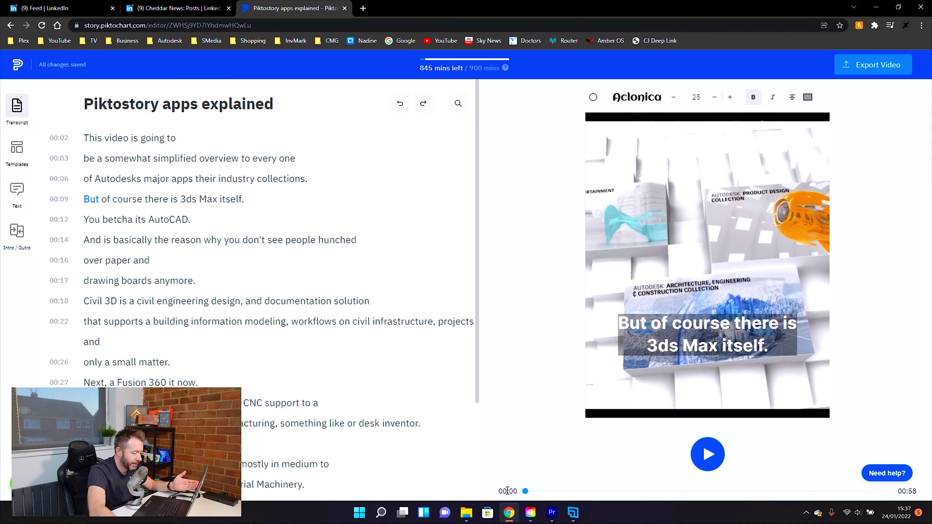
# Replay the video from 00:00, then add the Tech3D image watermark and enlarge it
pyautogui.moveTo(583, 492); pyautogui.dragTo(525, 491)
pyautogui.click(713, 457)
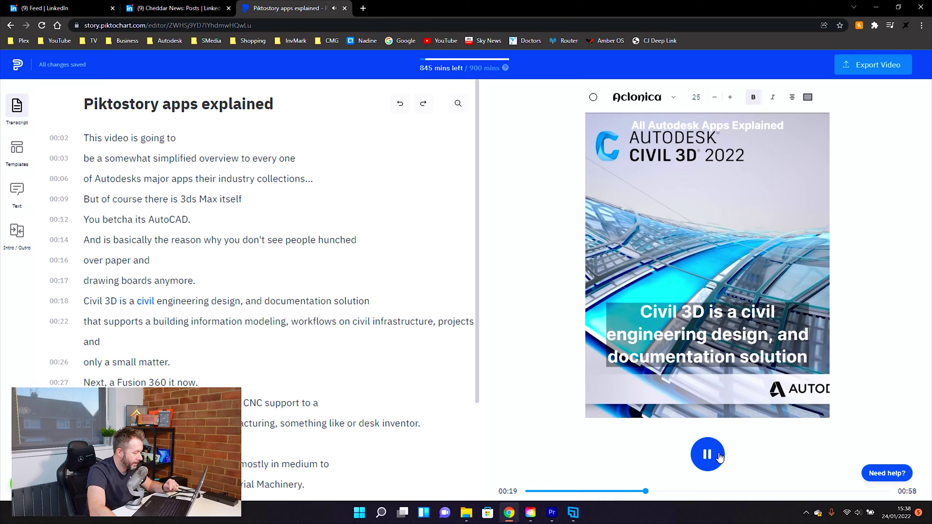
pyautogui.click(720, 457)
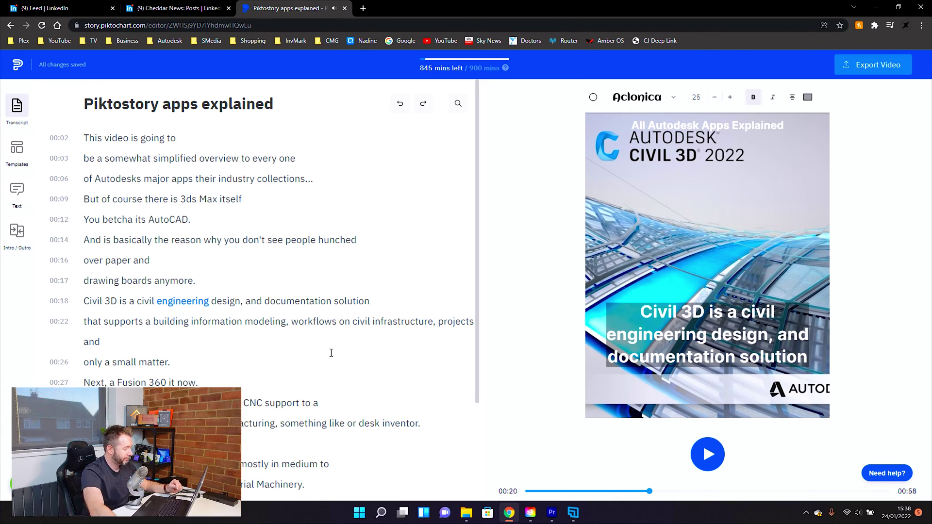
pyautogui.scroll(-1, 333, 356)
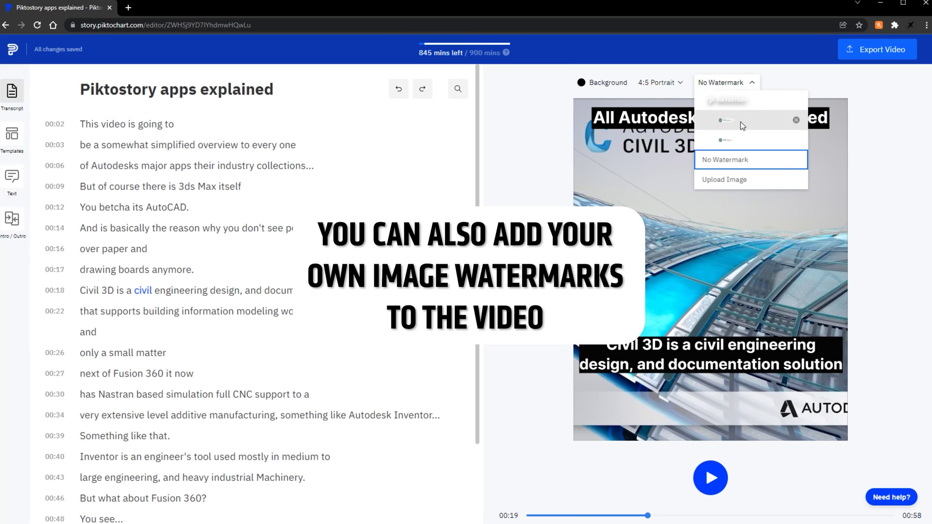
pyautogui.click(742, 124)
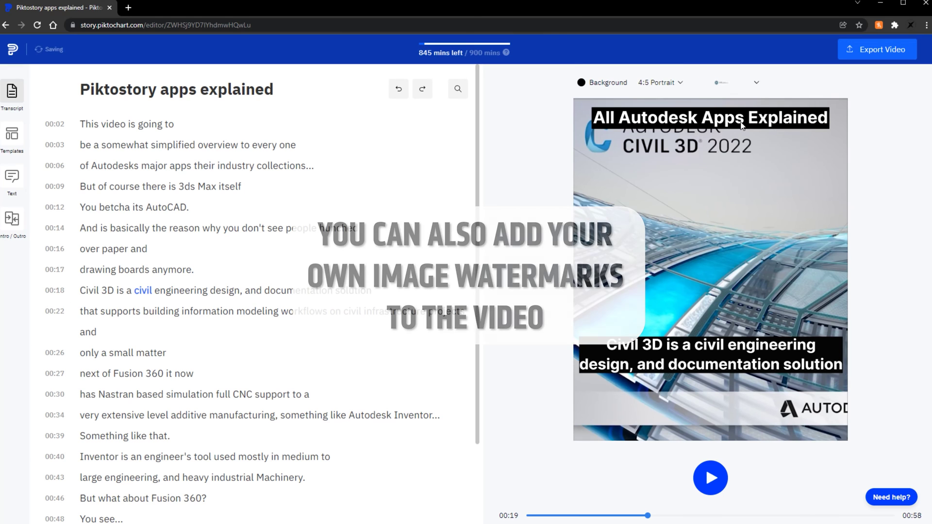
pyautogui.moveTo(806, 156); pyautogui.dragTo(665, 238)
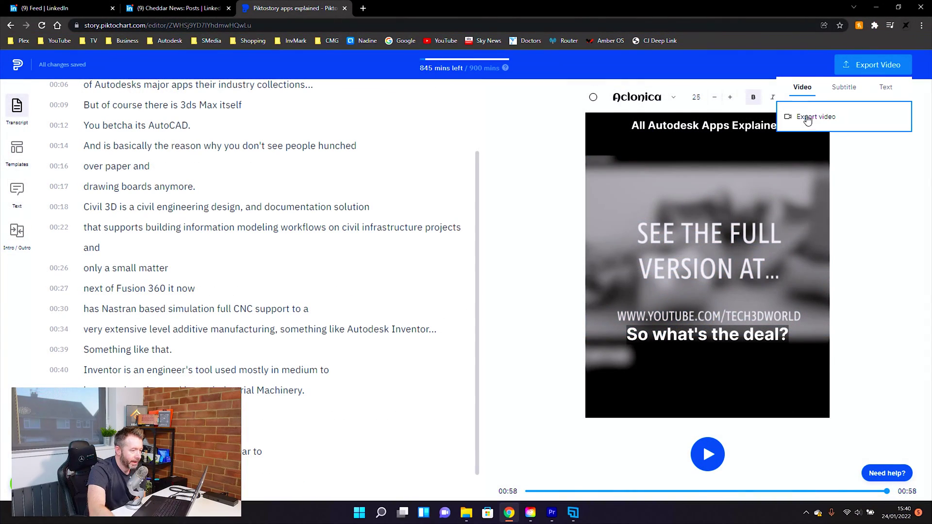
# Export the video as 'All Autodesk Apps Explained' and follow it to the Clips list
pyautogui.click(821, 116)
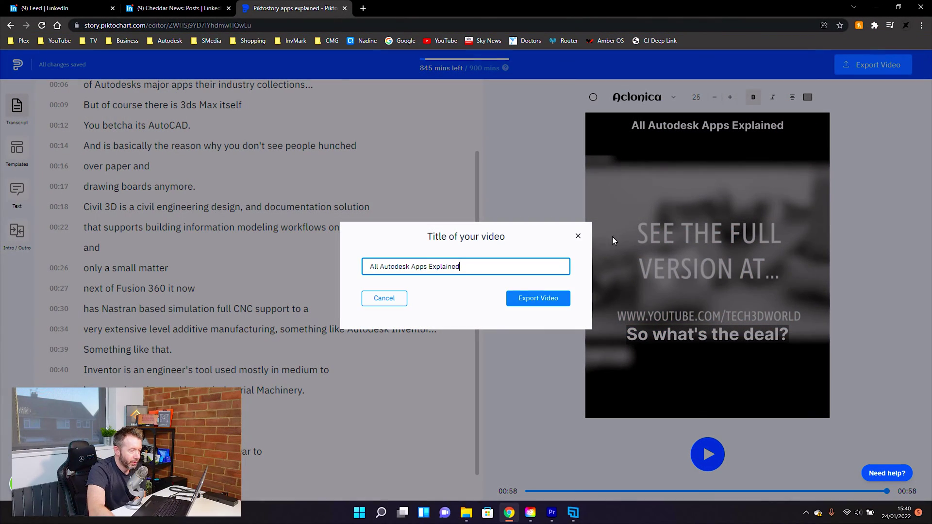
pyautogui.click(528, 298)
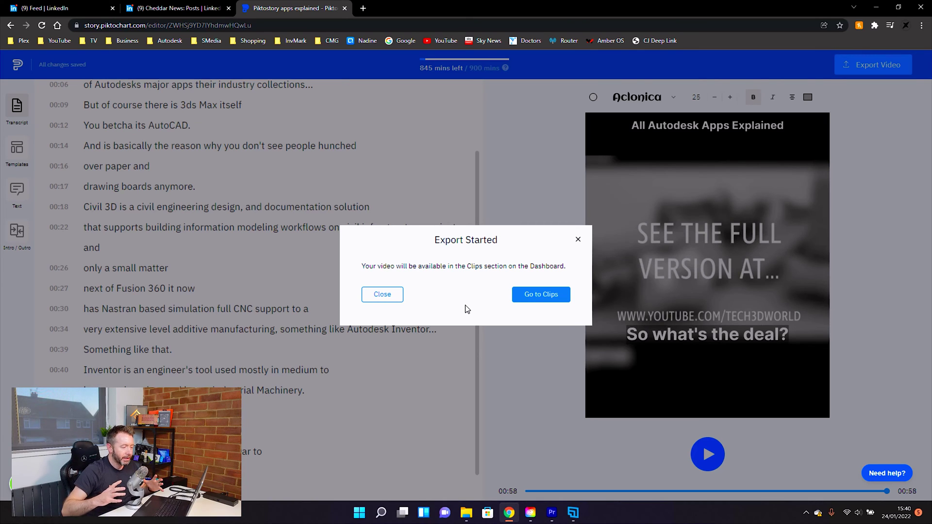
pyautogui.click(529, 297)
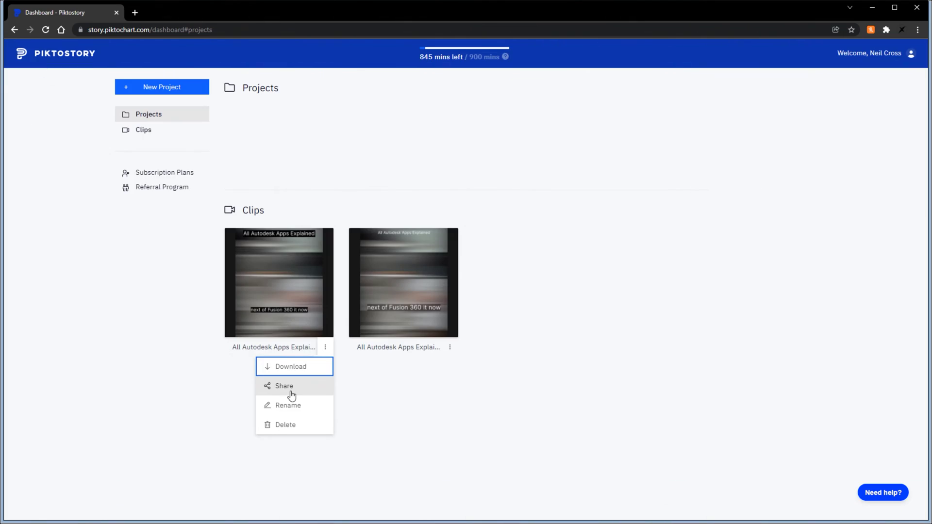
# Download the 'All Autodesk Apps Explained' clip once it finishes rendering
pyautogui.click(290, 390)
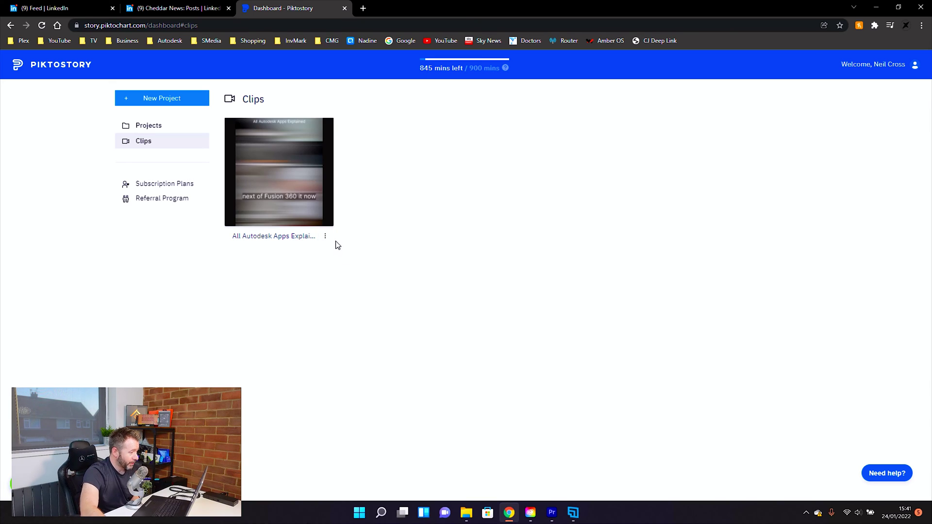
pyautogui.click(325, 237)
pyautogui.click(390, 283)
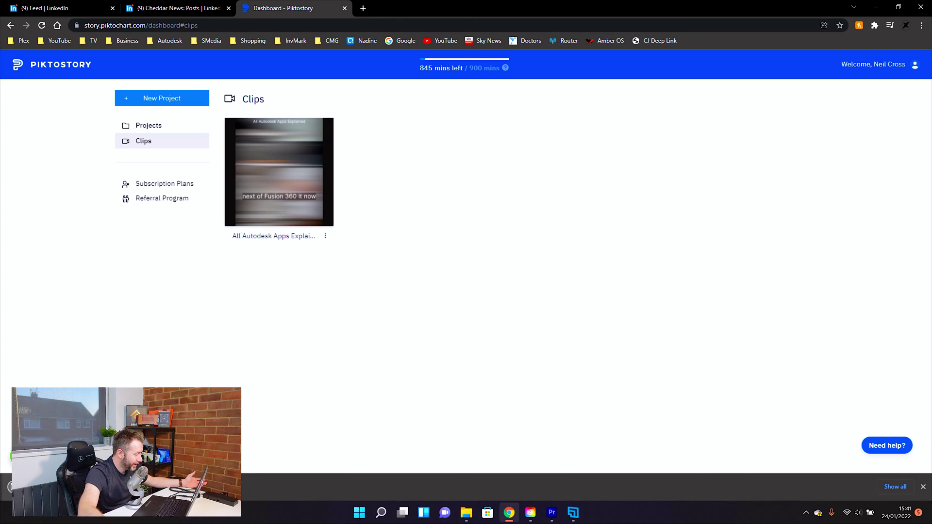
pyautogui.click(6, 487)
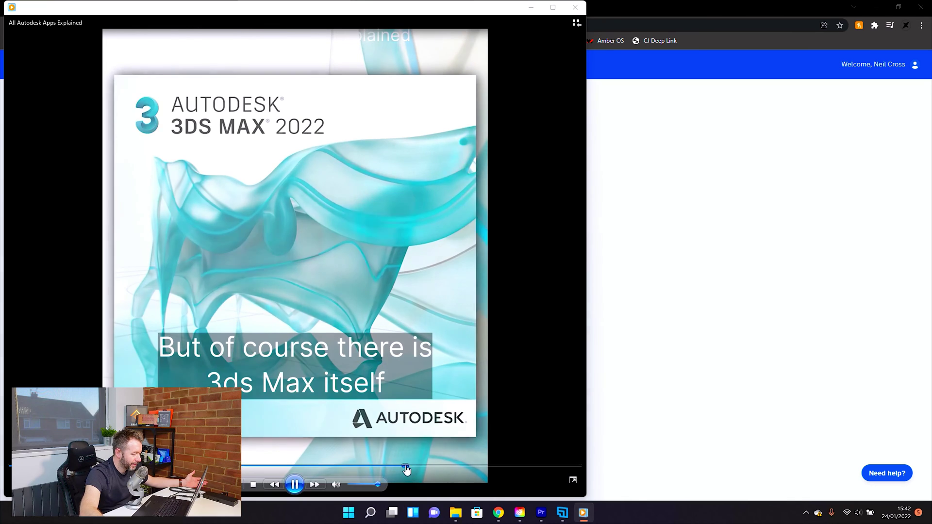
pyautogui.click(409, 467)
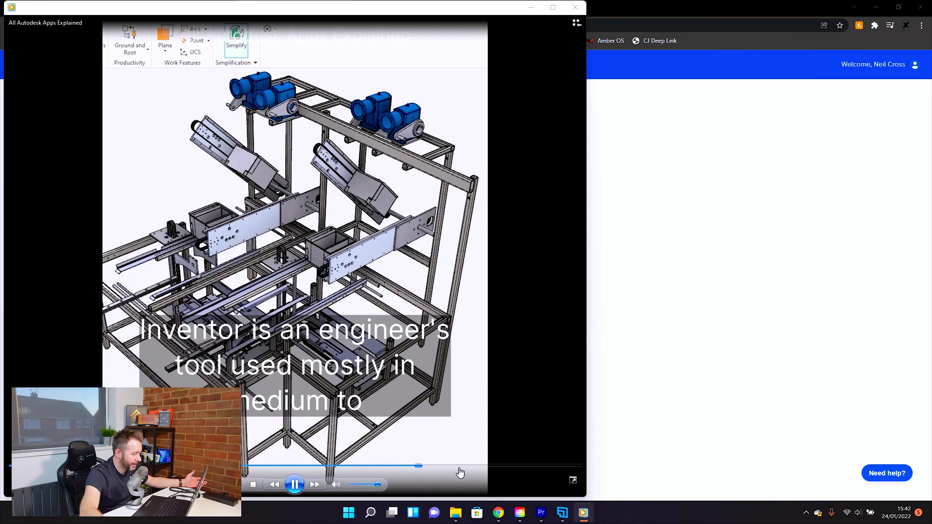
pyautogui.click(569, 7)
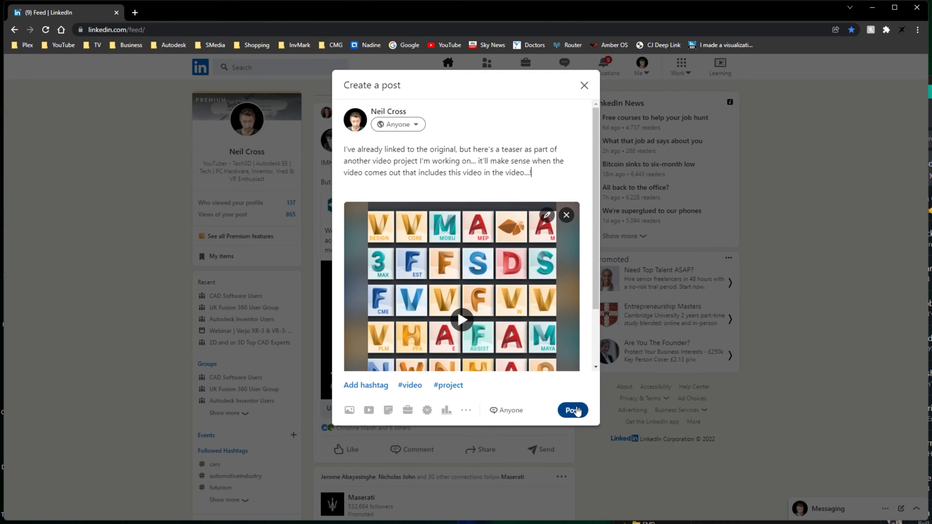
# Publish the LinkedIn post containing the Autodesk apps video and caption
pyautogui.click(574, 410)
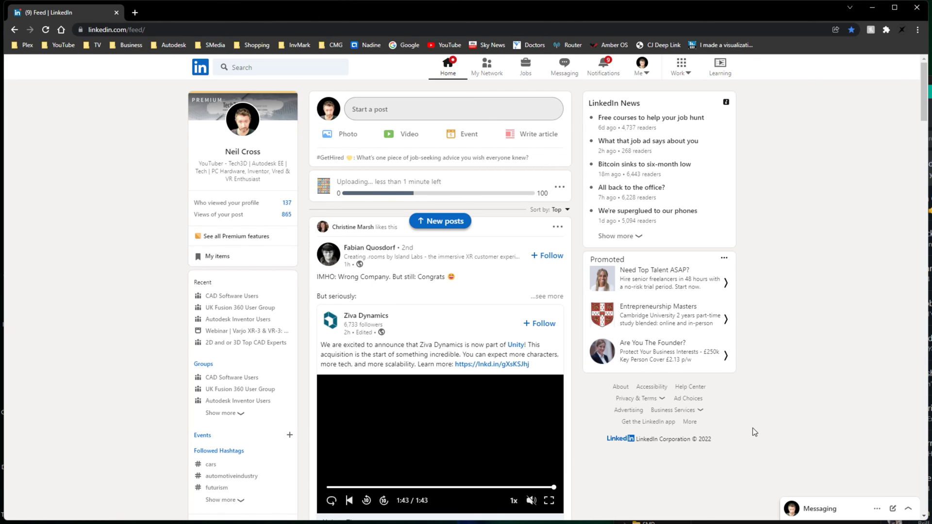